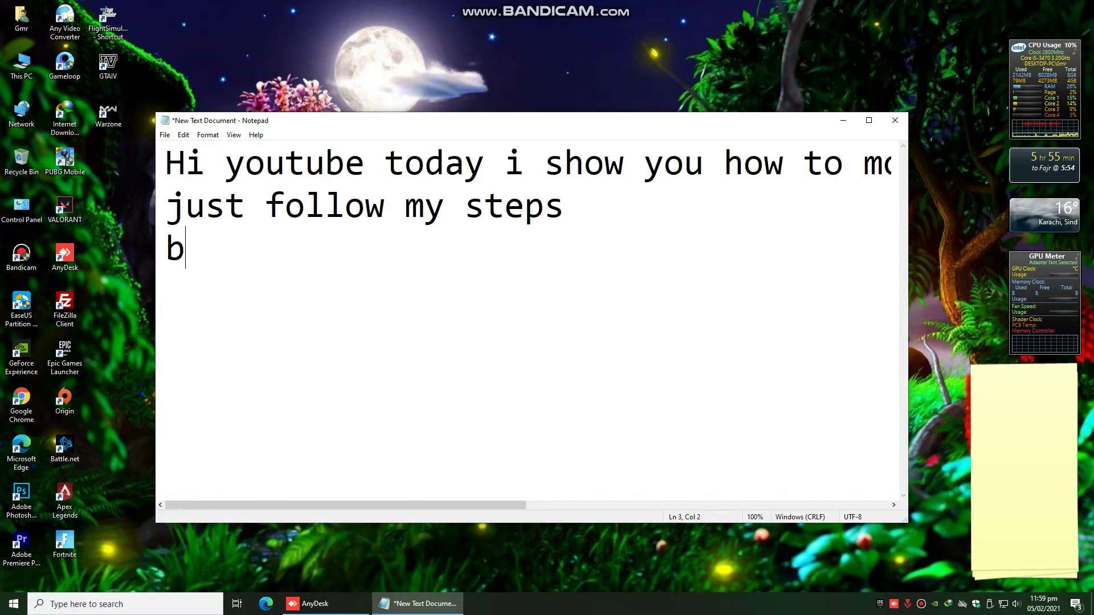
# Add the line "let start" below "boom" in the note
pyautogui.press('Return')
pyautogui.write('le')
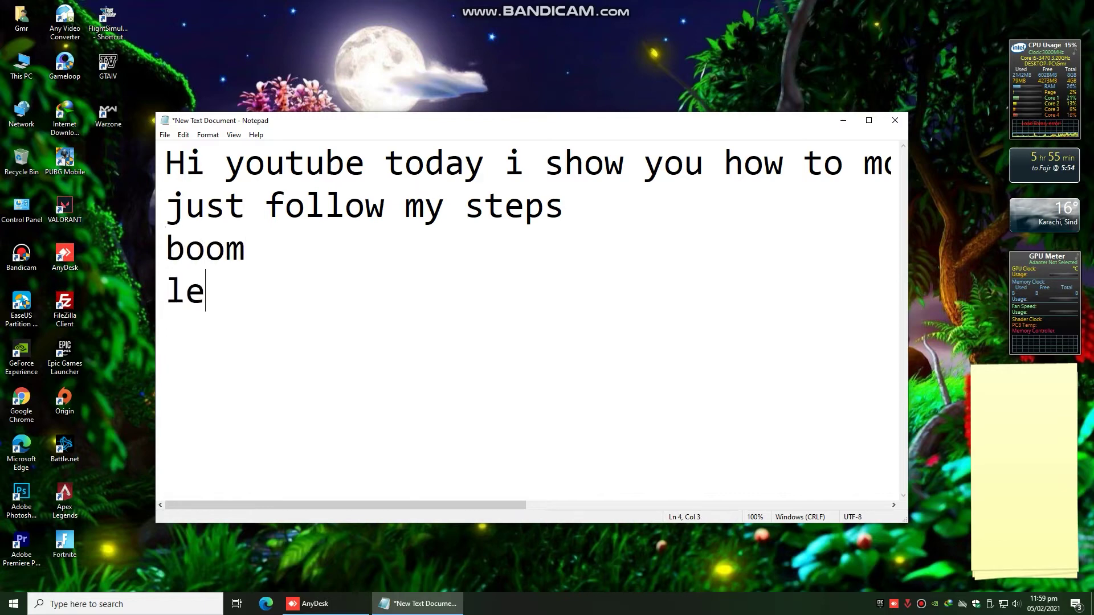
pyautogui.write('t starts')
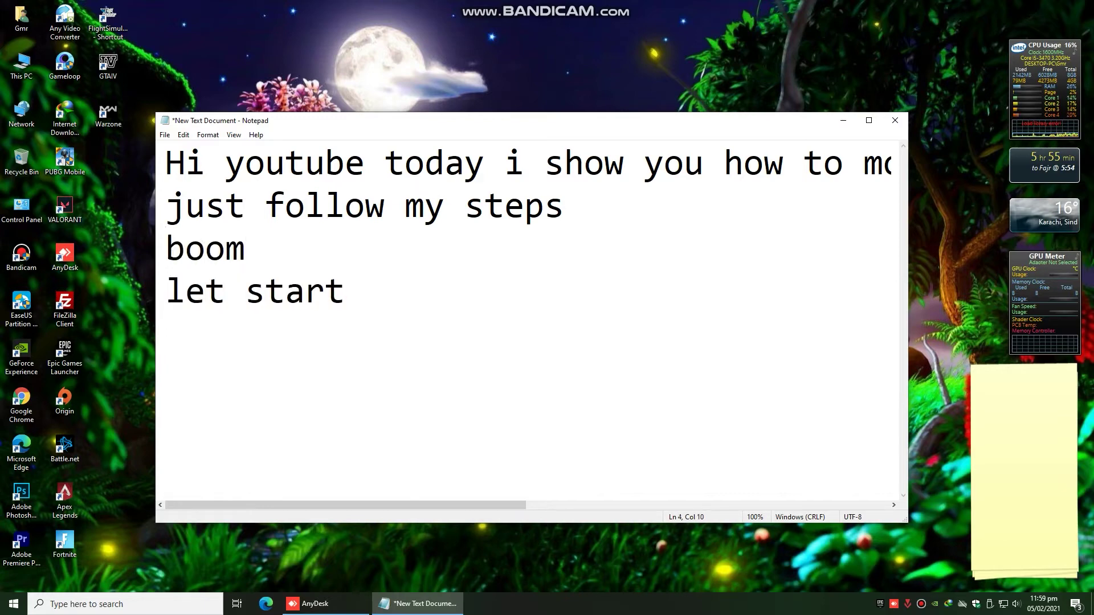
pyautogui.press('BackSpace')
pyautogui.press('BackSpace')
pyautogui.write('t')
# Write the instruction "1 copy your game and paste it in your secod drive or pc" after a blank line
pyautogui.write('copy you')
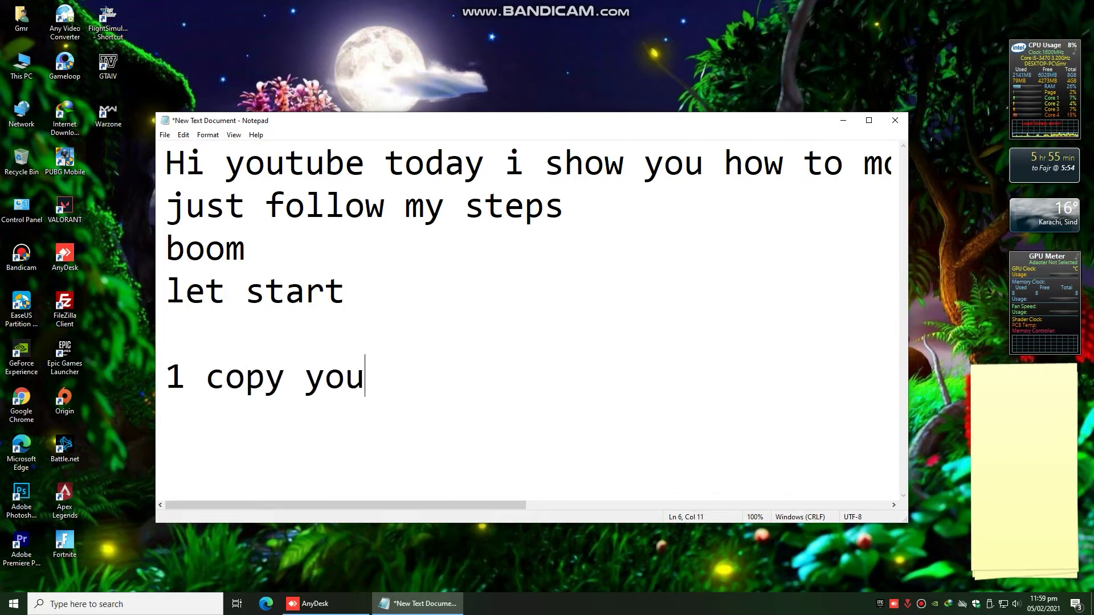
pyautogui.write('r game and ')
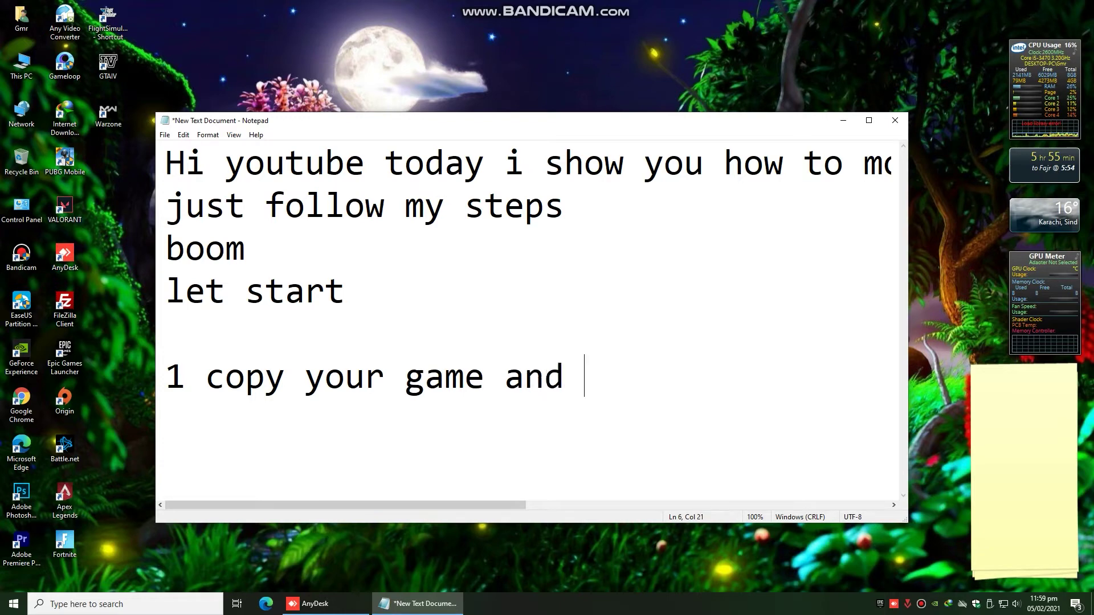
pyautogui.write('paste it')
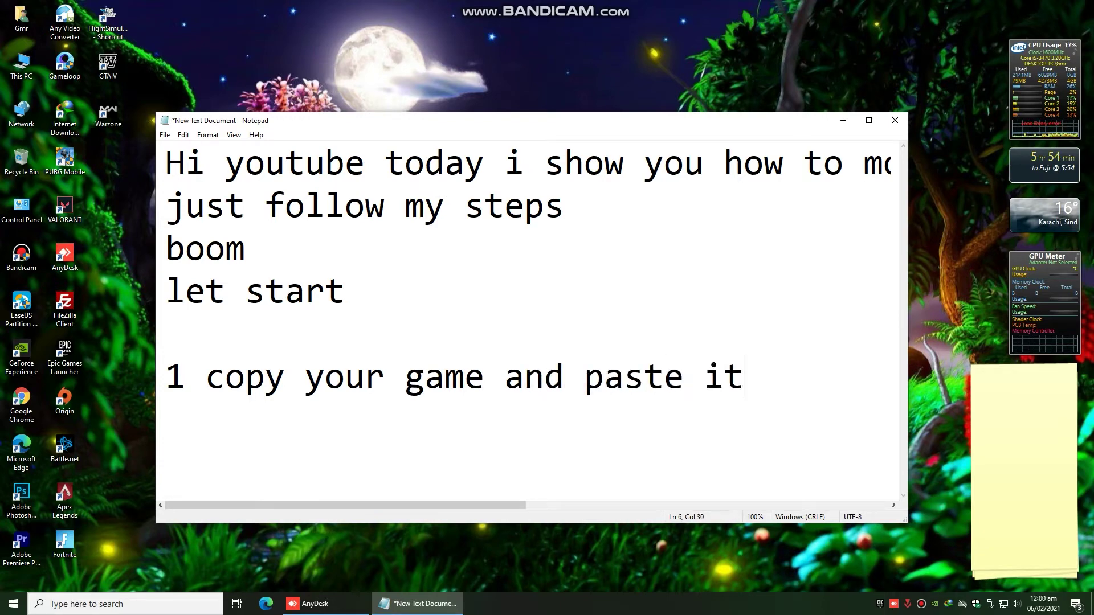
pyautogui.write(' in yo')
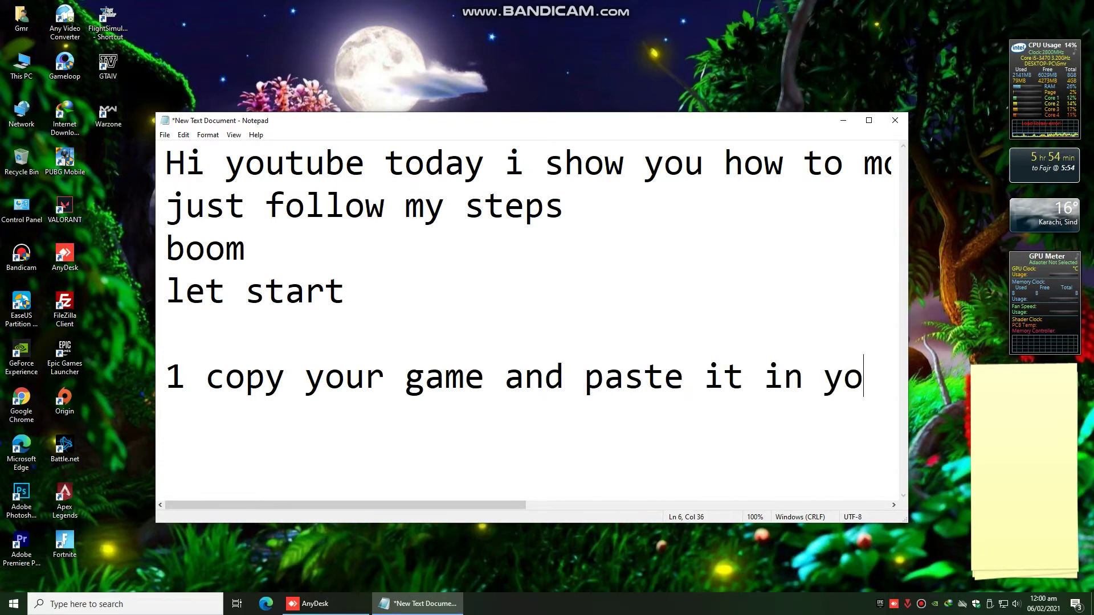
pyautogui.write('ur secounf')
pyautogui.press('BackSpace')
pyautogui.press('BackSpace')
pyautogui.press('BackSpace')
pyautogui.press('BackSpace')
pyautogui.write('d drive or')
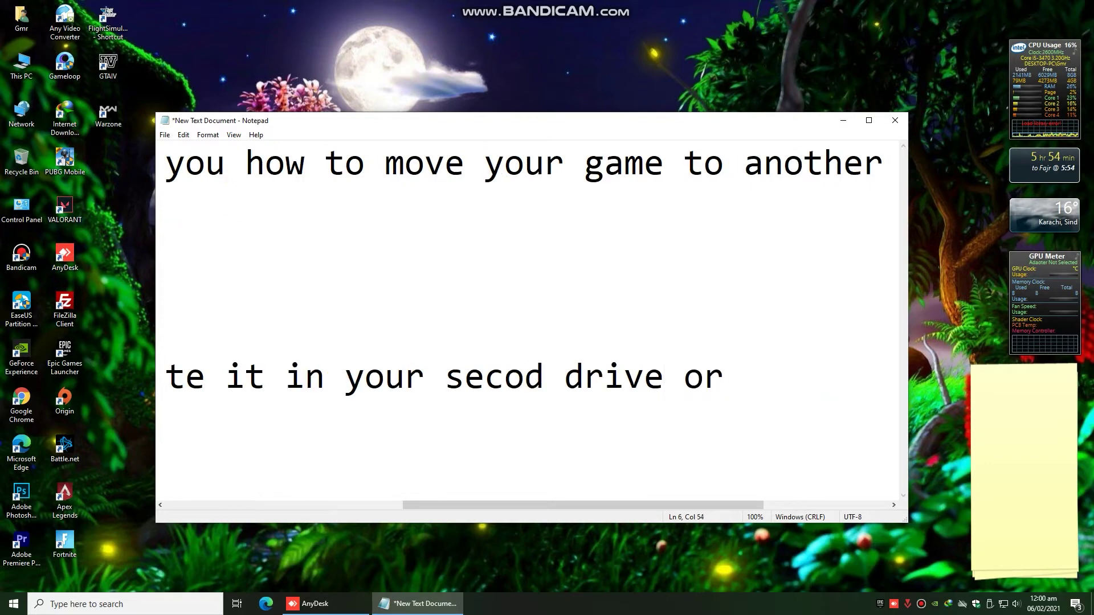
pyautogui.write(' pc')
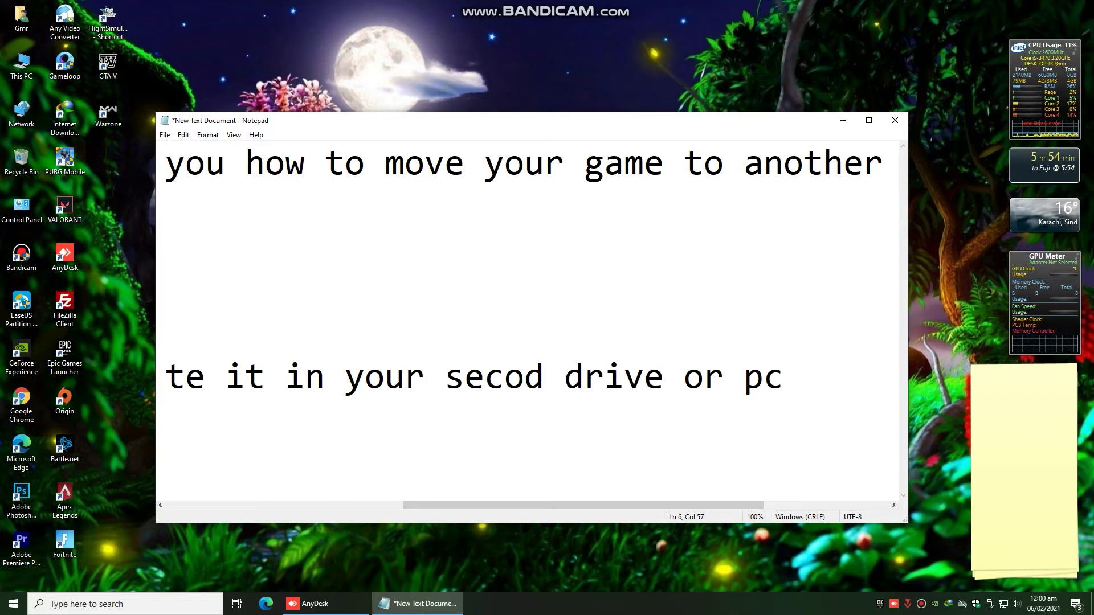
# Open the Games folder on the Entertainment (E:) drive in File Explorer, select the RogueCompany folder and return to the note
pyautogui.doubleClick(22, 66)
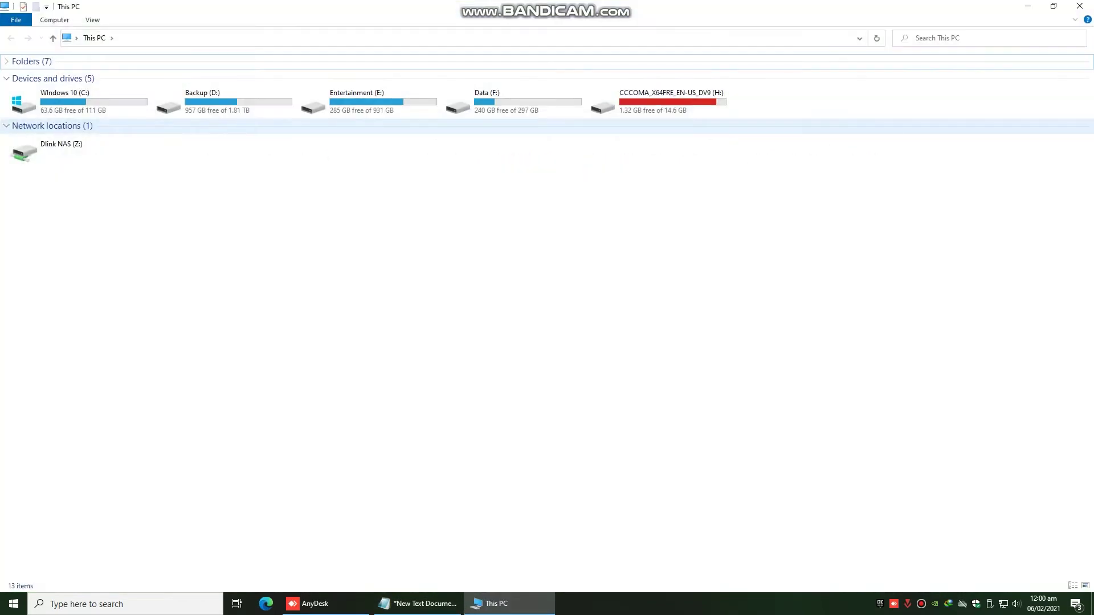
pyautogui.doubleClick(353, 101)
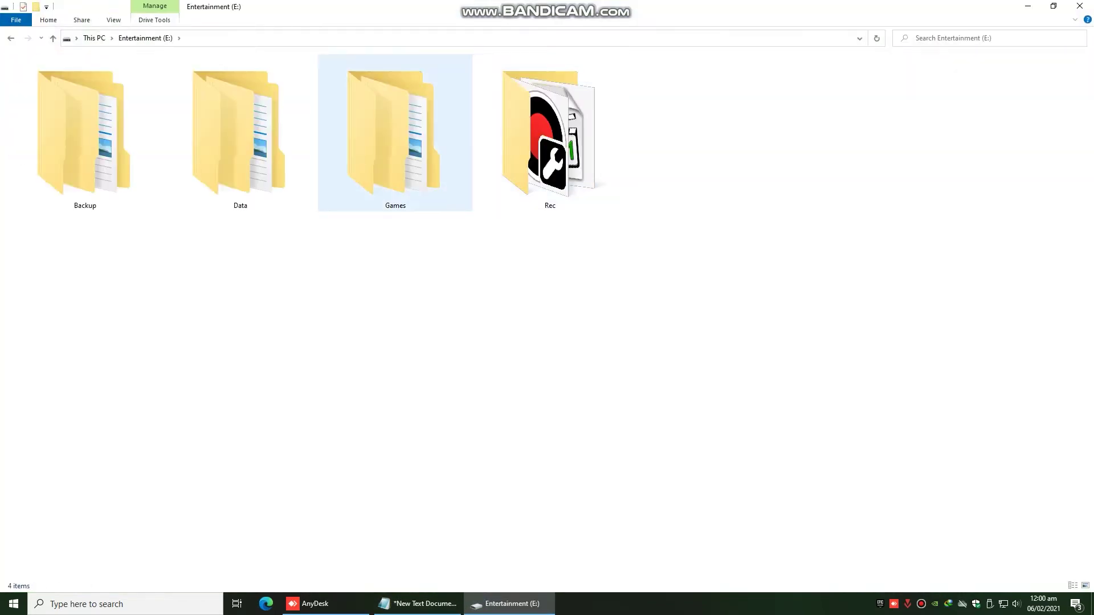
pyautogui.doubleClick(396, 136)
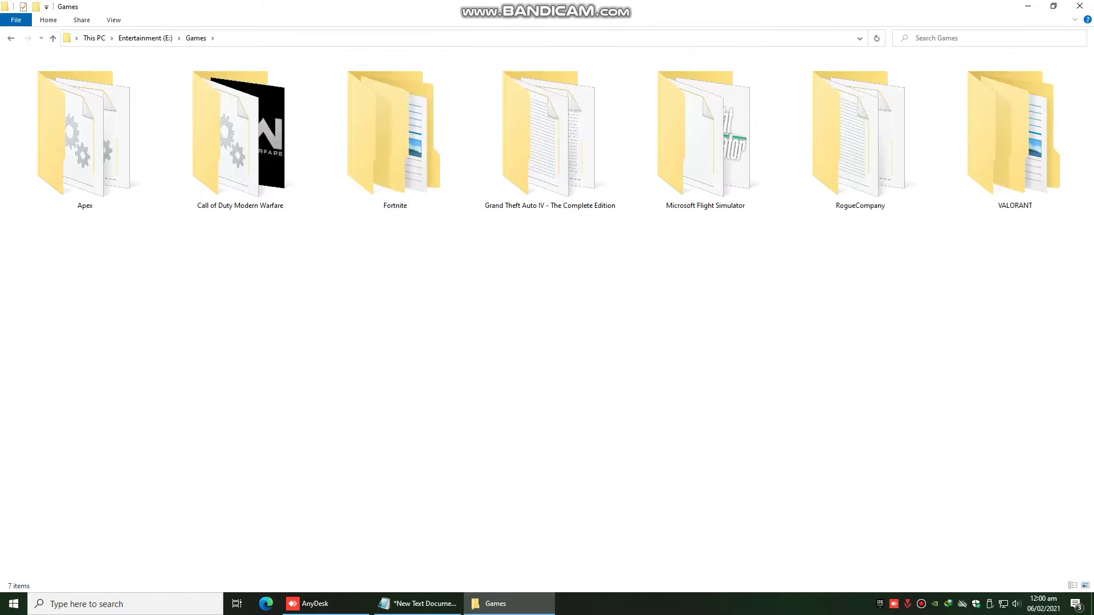
pyautogui.click(845, 208)
pyautogui.click(509, 604)
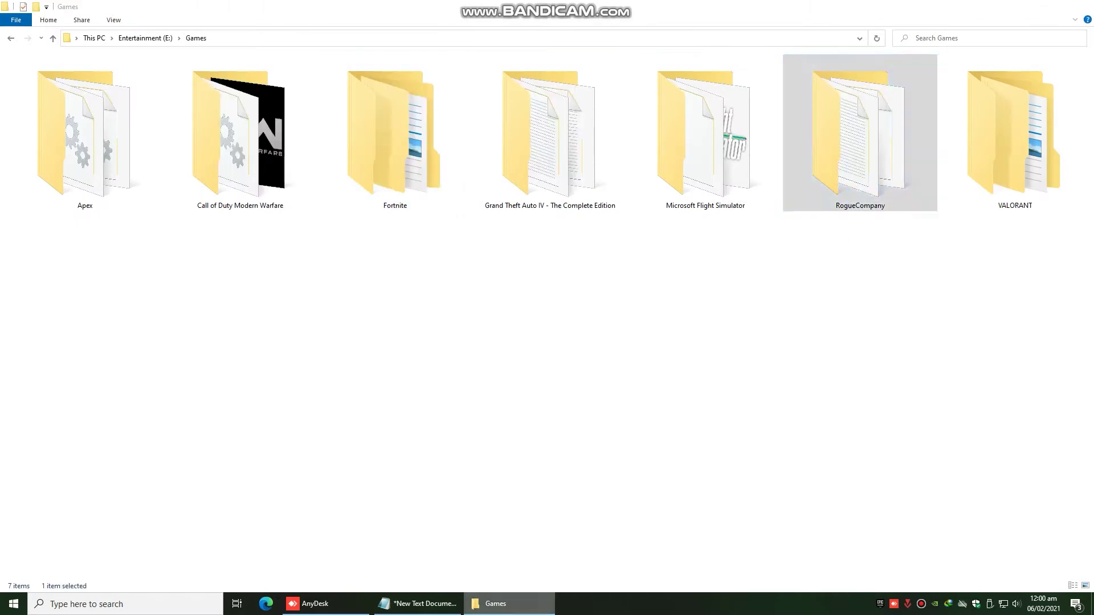
# Add the line "like i did" below the copy-and-paste instruction
pyautogui.press('Return')
pyautogui.write('like i ')
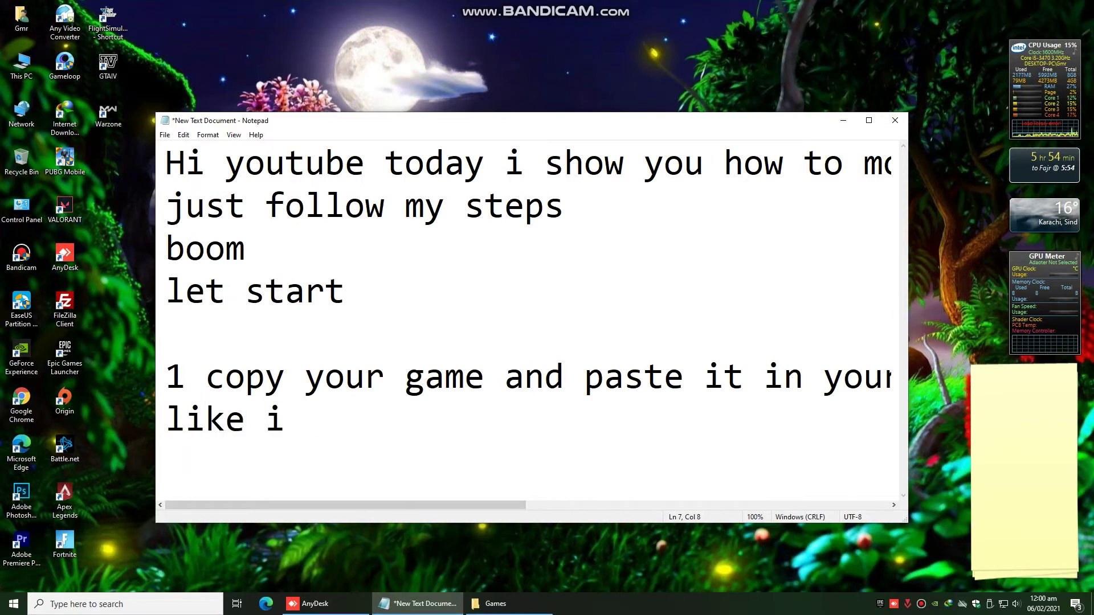
pyautogui.write('did')
pyautogui.write('now')
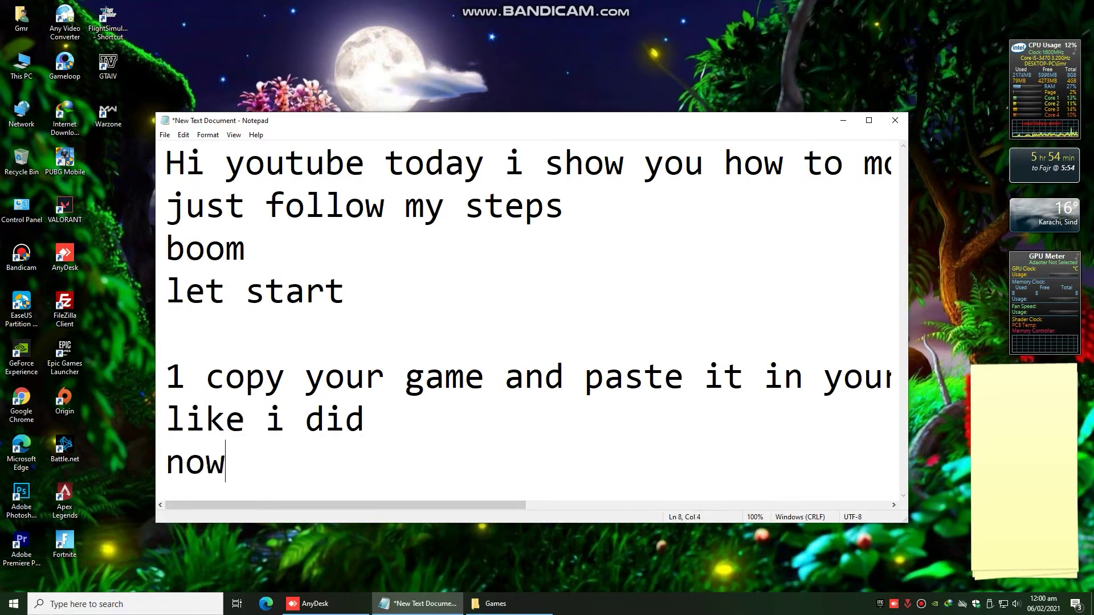
pyautogui.write(' isntal')
# Add a new line reading "now install epic store"
pyautogui.press('BackSpace')
pyautogui.press('BackSpace')
pyautogui.press('BackSpace')
pyautogui.press('BackSpace')
pyautogui.press('BackSpace')
pyautogui.write('nstall')
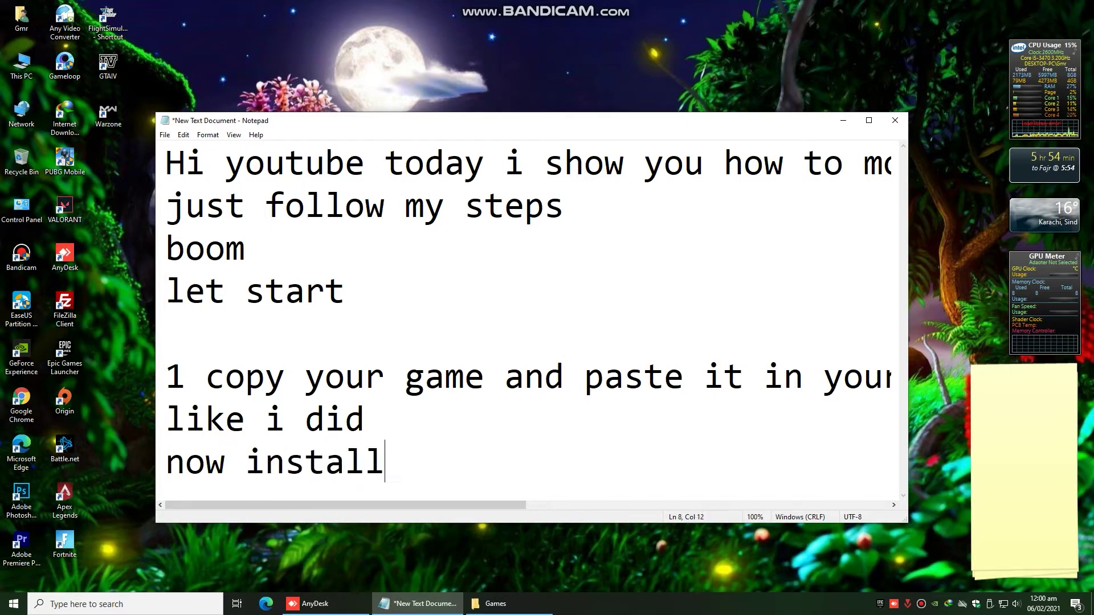
pyautogui.write(' epic ')
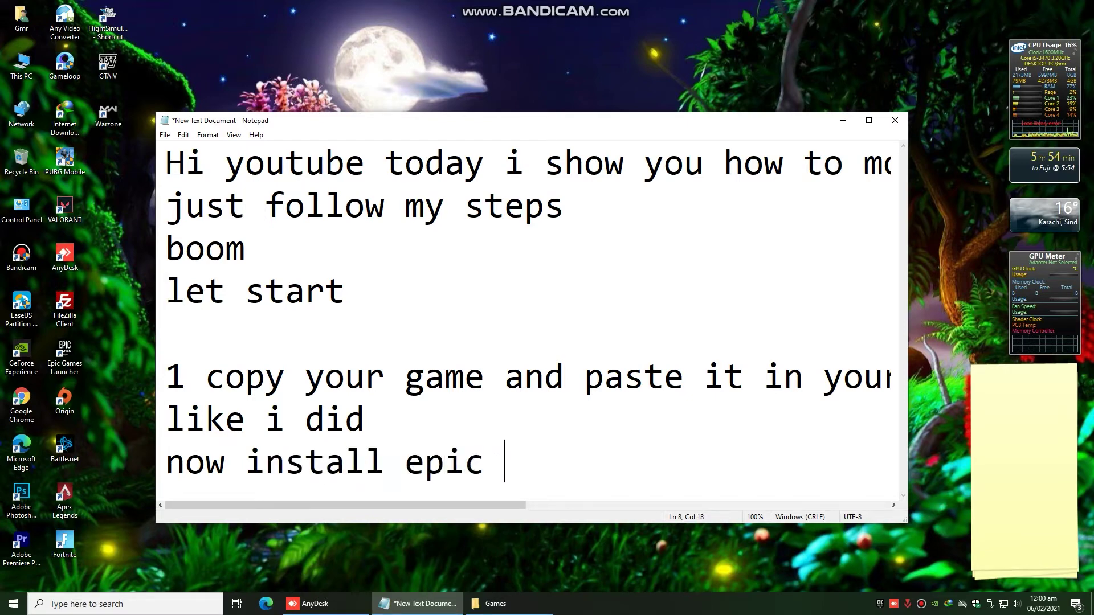
pyautogui.write('store')
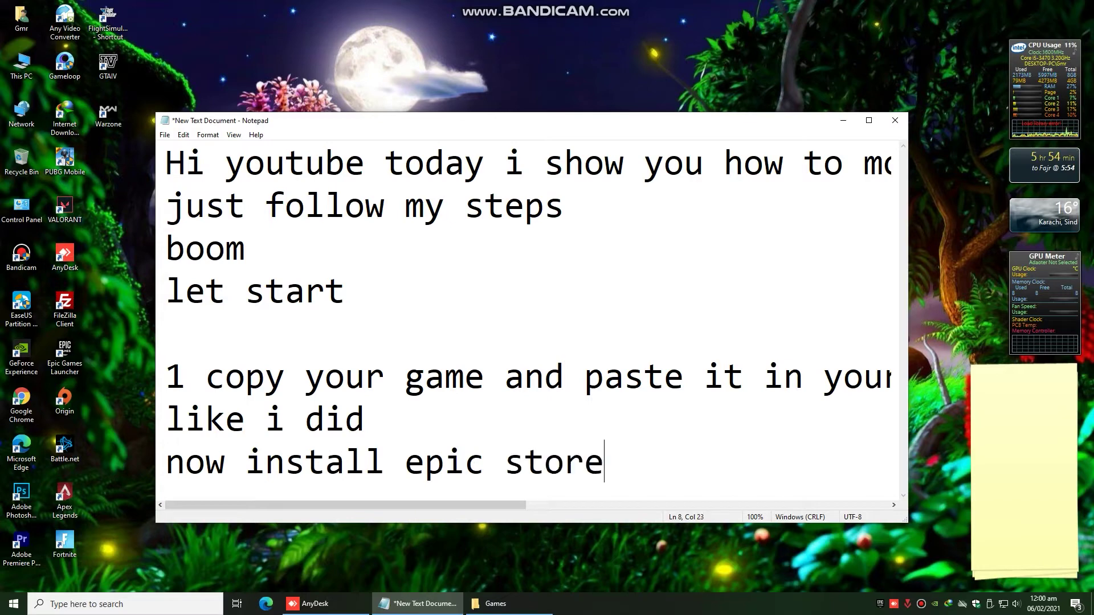
# Replace "store" with "launcher in your pc" and point out the Epic Games Launcher shortcut on the desktop
pyautogui.press('BackSpace')
pyautogui.press('BackSpace')
pyautogui.press('BackSpace')
pyautogui.press('BackSpace')
pyautogui.press('BackSpace')
pyautogui.write('launch')
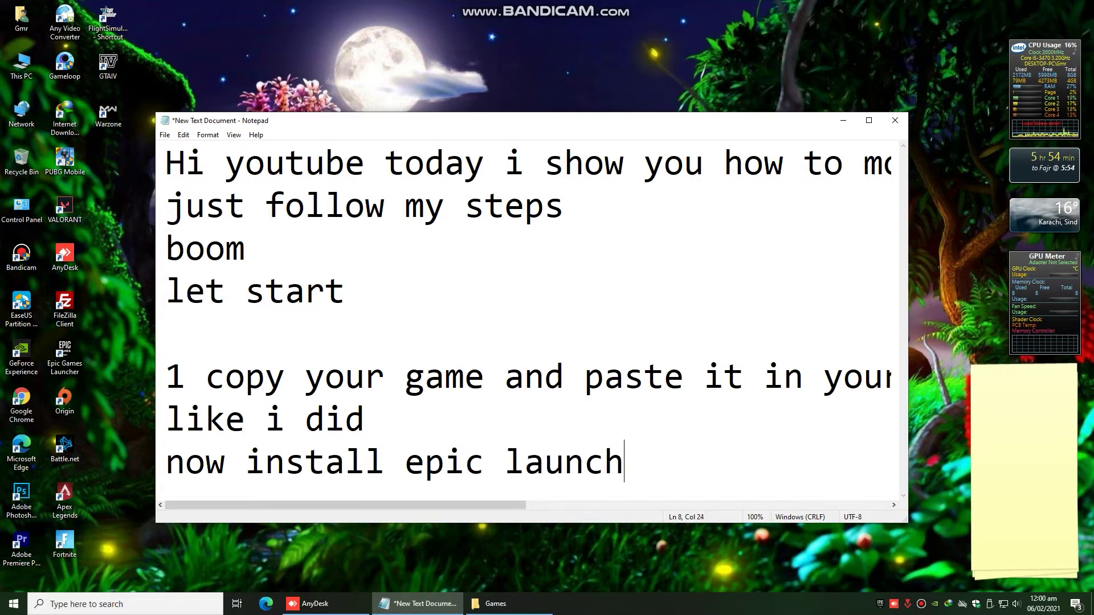
pyautogui.write('er your yiu')
pyautogui.press('BackSpace')
pyautogui.press('BackSpace')
pyautogui.press('BackSpace')
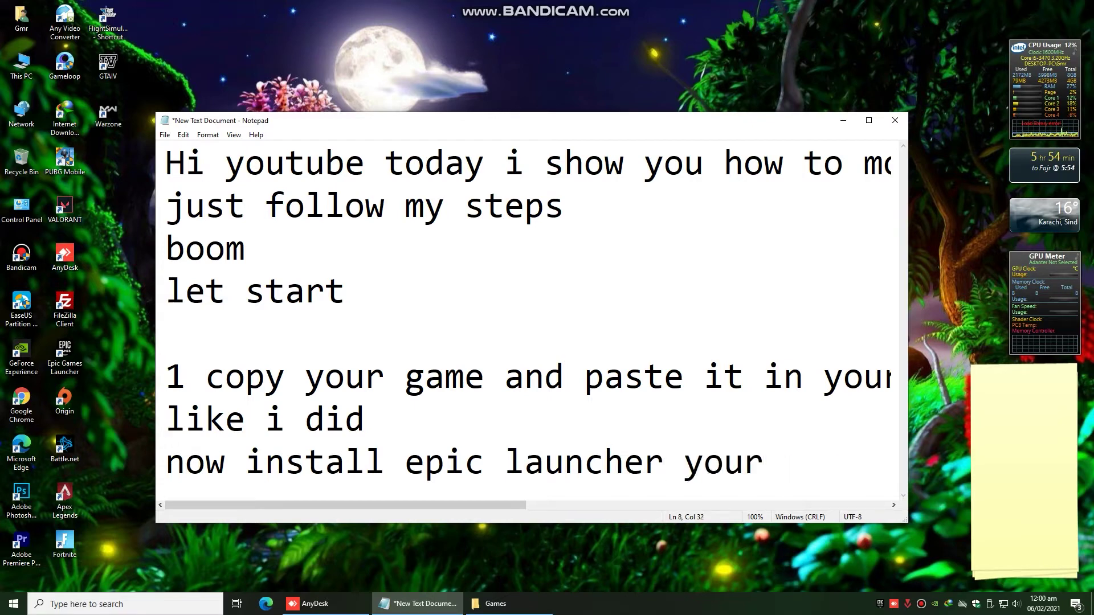
pyautogui.press('BackSpace')
pyautogui.press('BackSpace')
pyautogui.press('BackSpace')
pyautogui.press('BackSpace')
pyautogui.write('in your pc')
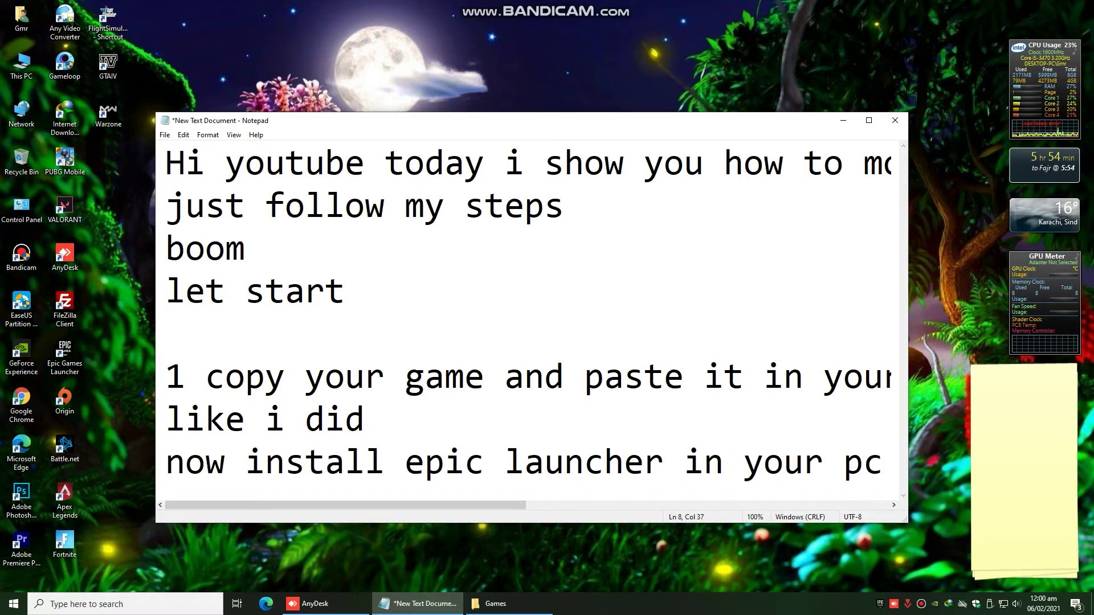
pyautogui.click(64, 357)
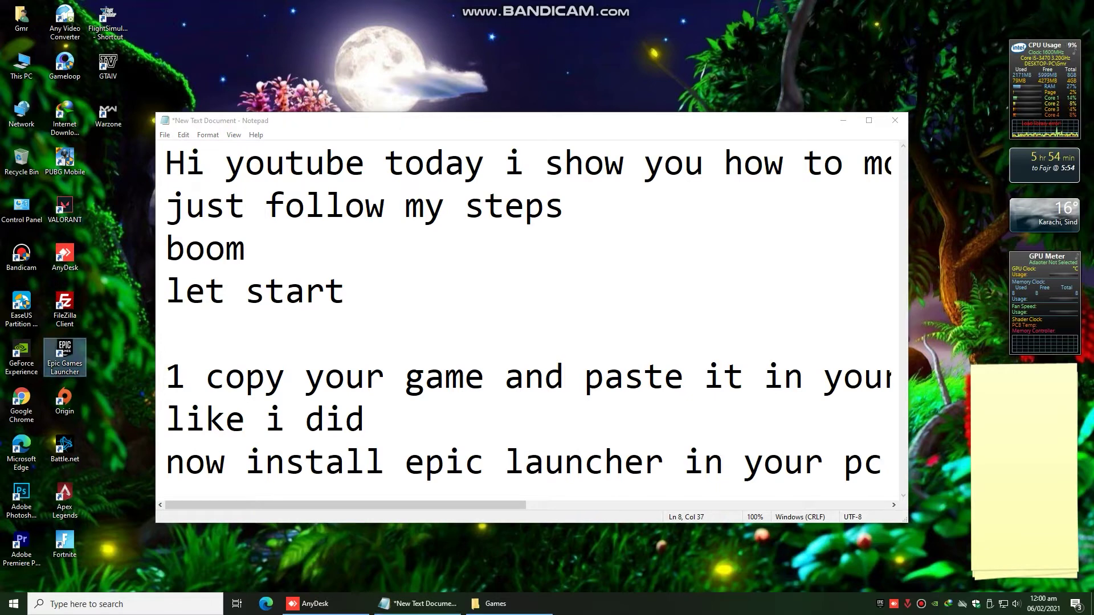
pyautogui.hotkey('alt', 'Tab')
# Add the line "rename your folder to something else" and, below it, "like this"
pyautogui.press('Return')
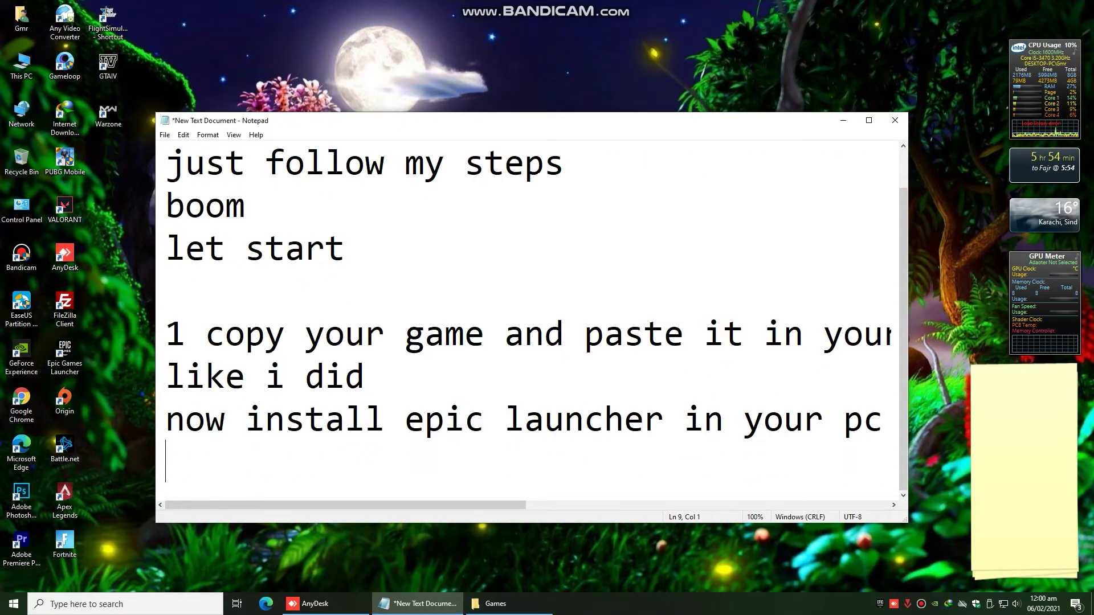
pyautogui.write('re')
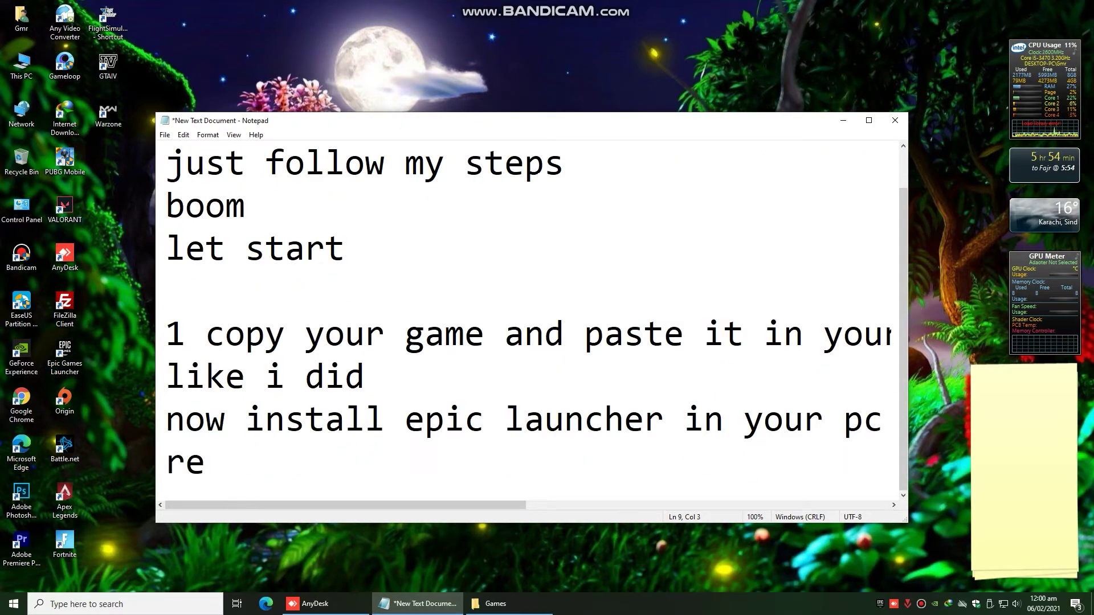
pyautogui.write('name yo')
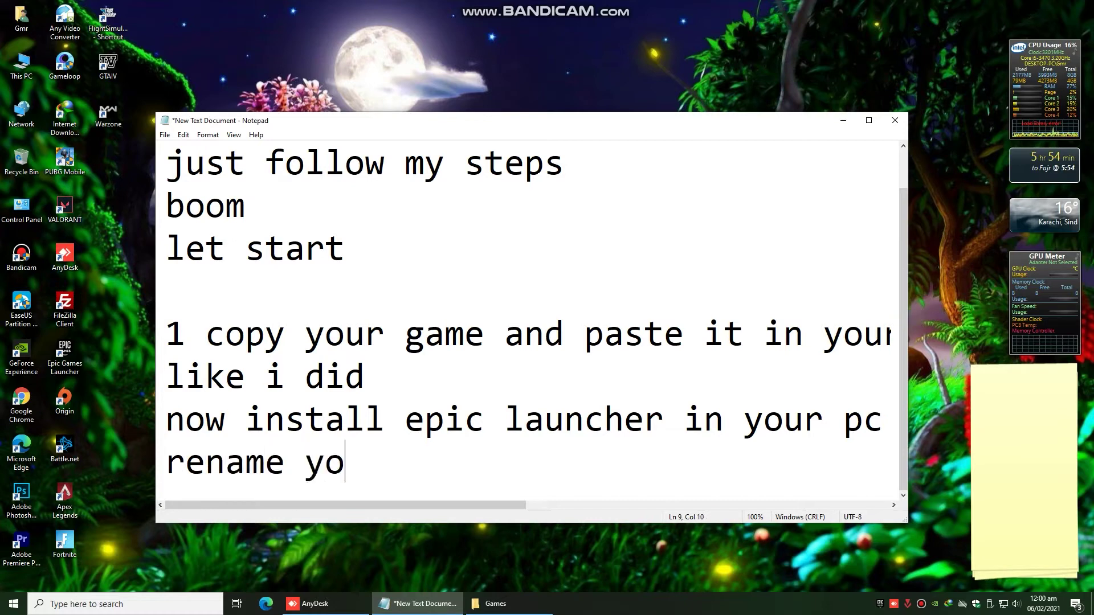
pyautogui.write('ur folder to')
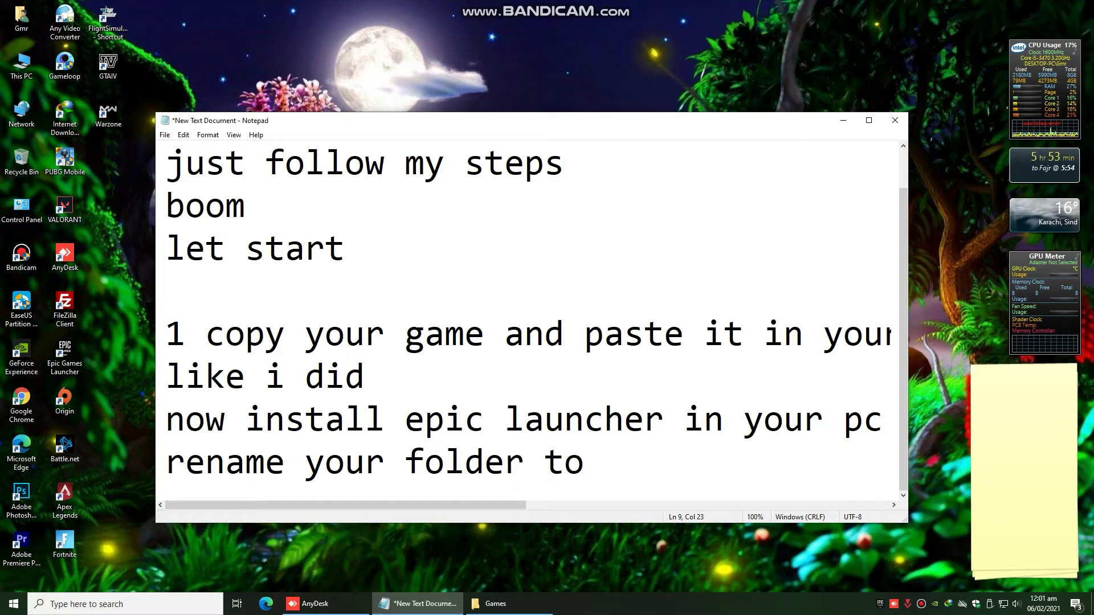
pyautogui.write(' osmeth')
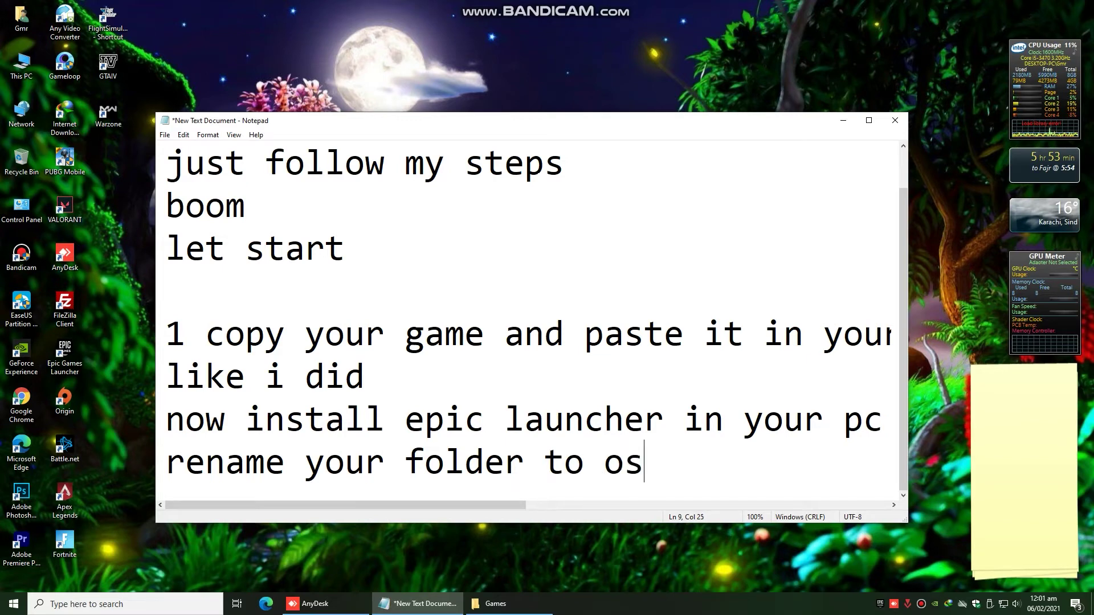
pyautogui.press('BackSpace')
pyautogui.press('BackSpace')
pyautogui.press('BackSpace')
pyautogui.press('BackSpace')
pyautogui.press('BackSpace')
pyautogui.press('BackSpace')
pyautogui.write('something else')
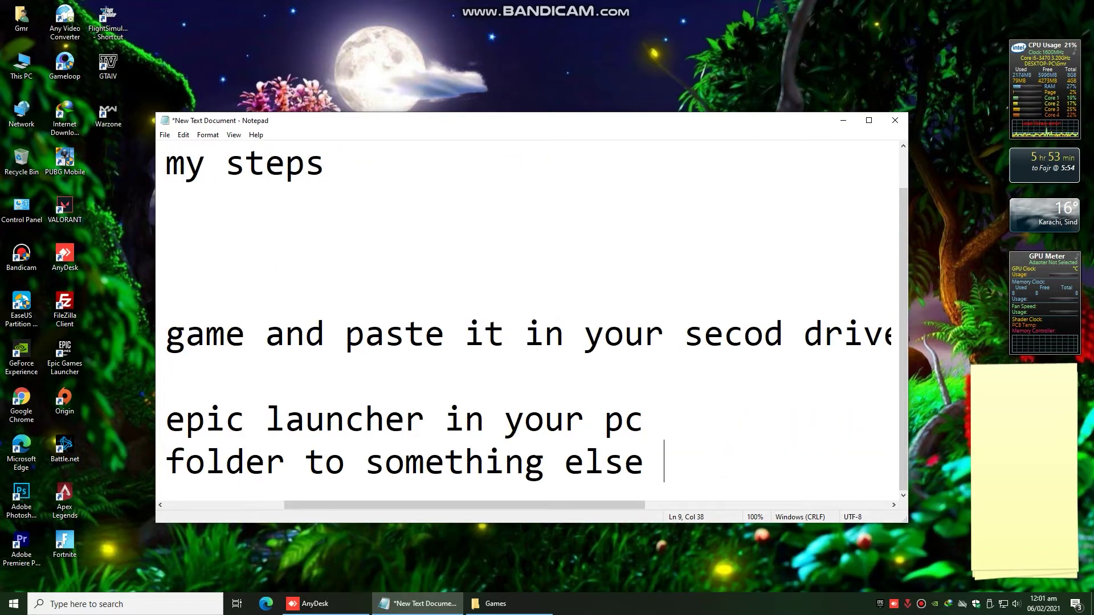
pyautogui.press('Return')
pyautogui.write('like this')
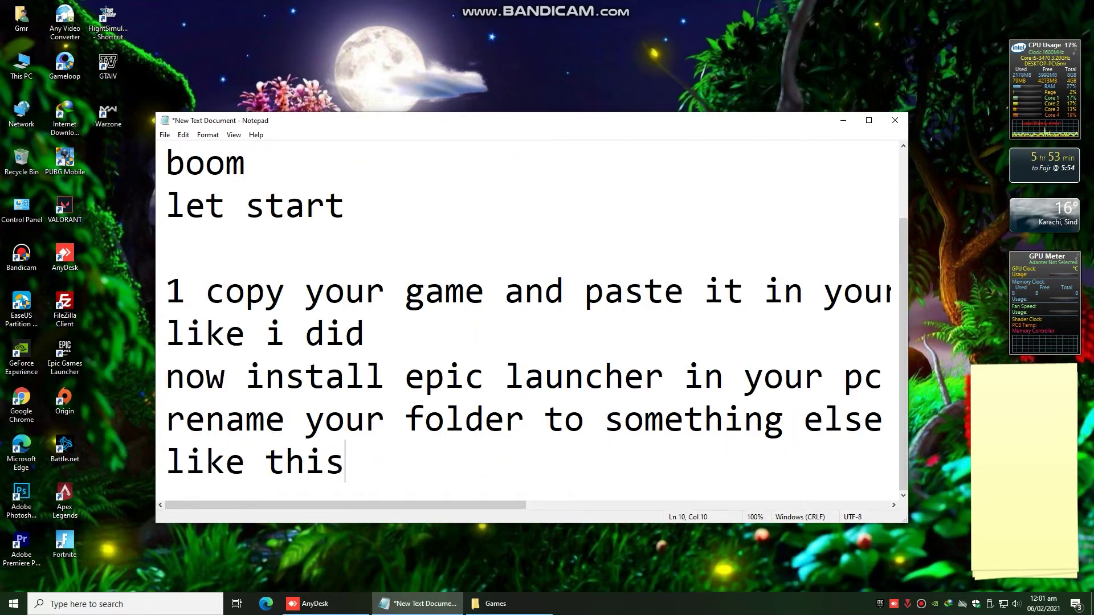
# Rename the RogueCompany folder in the E: drive's Games folder to RogueCompany123
pyautogui.click(509, 604)
pyautogui.rightClick(860, 183)
pyautogui.click(892, 446)
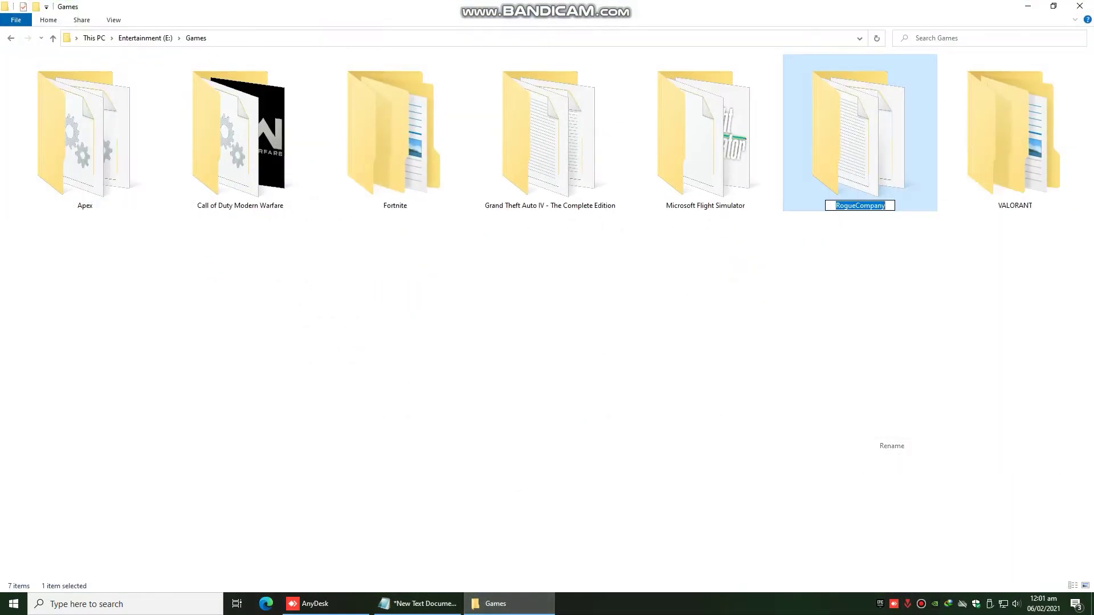
pyautogui.press('End')
pyautogui.write('123')
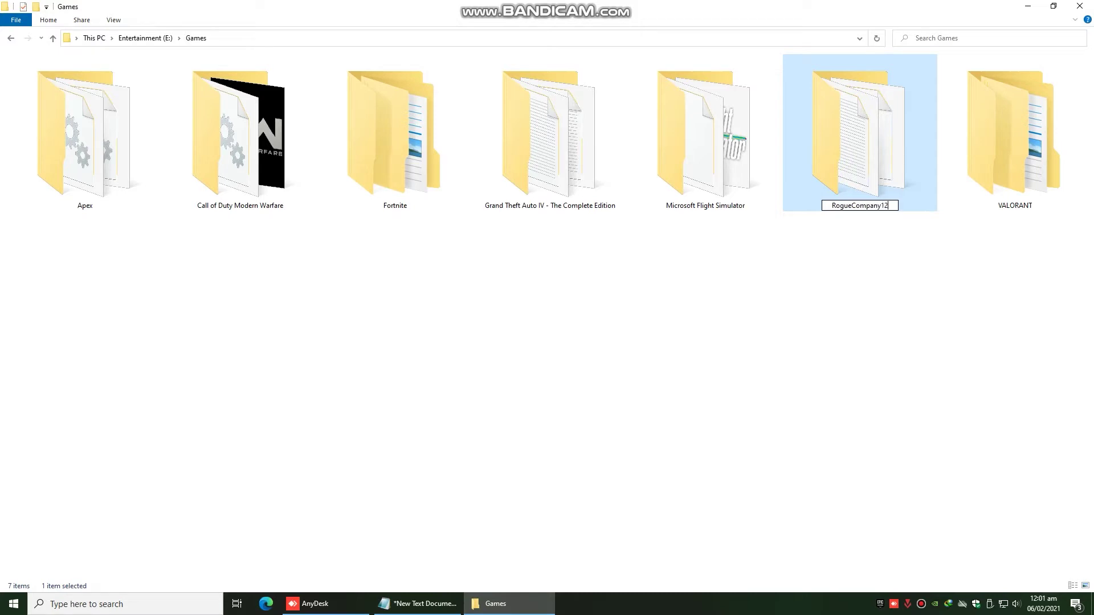
pyautogui.press('Return')
pyautogui.rightClick(852, 191)
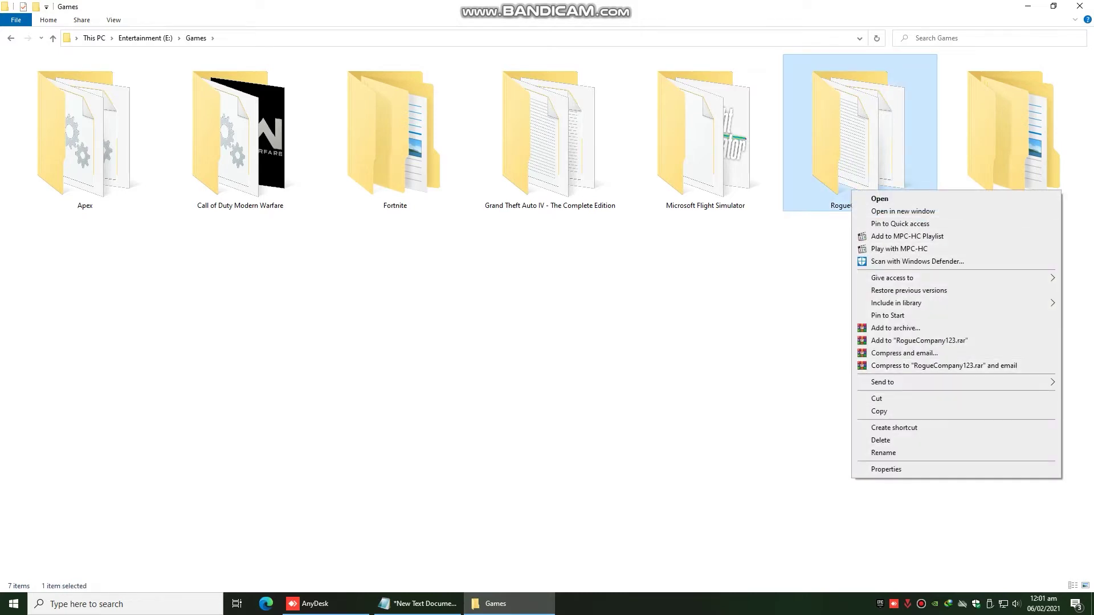
pyautogui.click(740, 319)
pyautogui.click(740, 319)
# Return to the note, continue the "like this" line with "then open epic and follow me" and start a new line
pyautogui.click(508, 604)
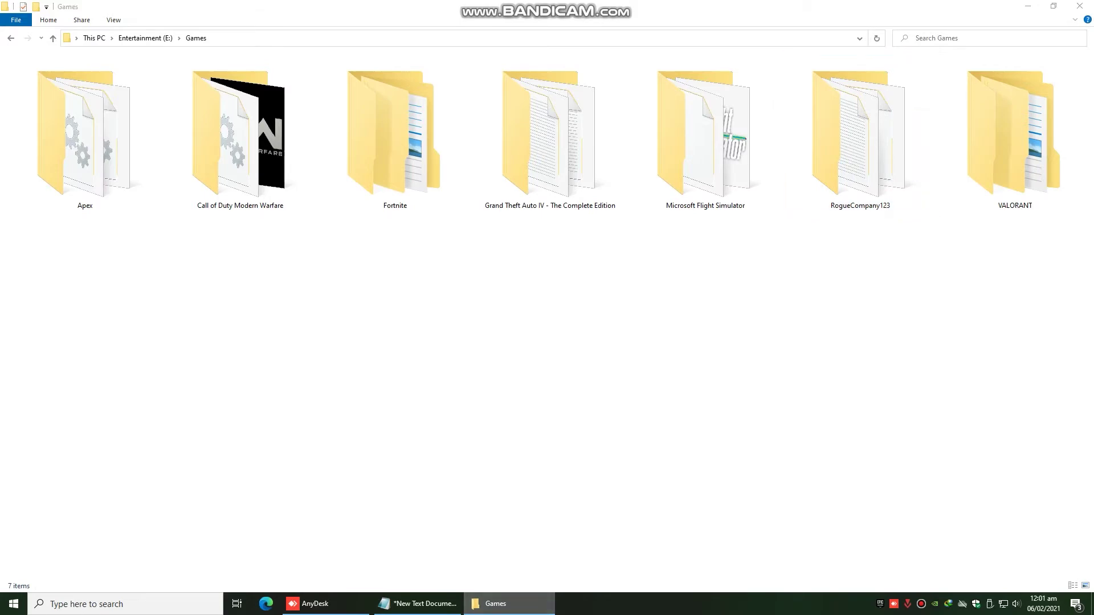
pyautogui.write('then ins')
pyautogui.press('BackSpace')
pyautogui.press('BackSpace')
pyautogui.press('BackSpace')
pyautogui.write('open')
pyautogui.write(' epic ')
pyautogui.write('as')
pyautogui.write('nd ')
pyautogui.write('follow me')
pyautogui.press('Return')
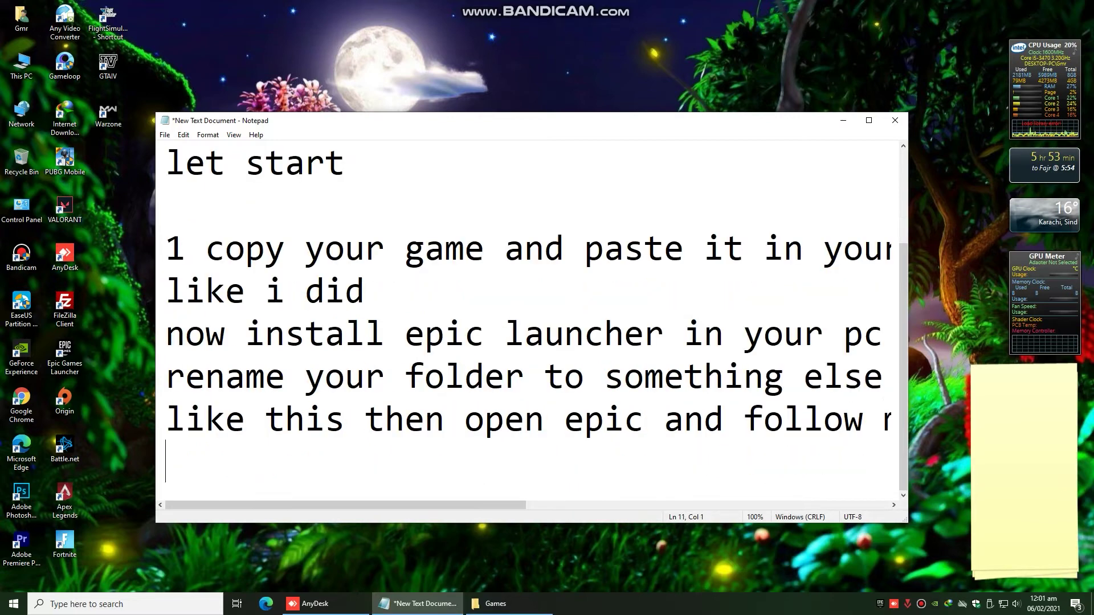
# Launch the Epic Games Launcher and switch back to the Games folder in File Explorer
pyautogui.doubleClick(65, 357)
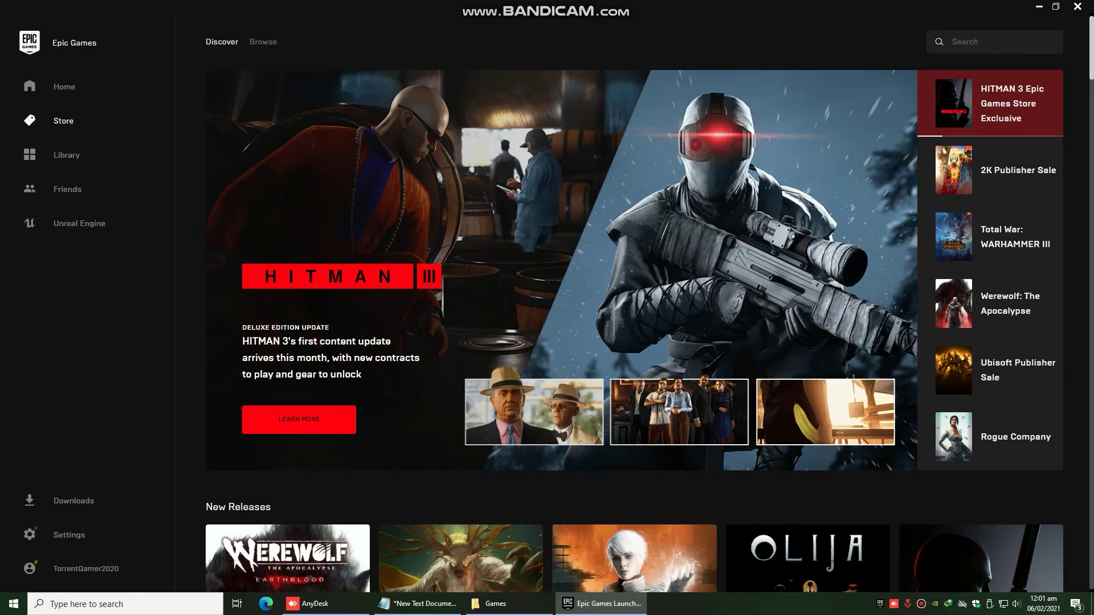
pyautogui.click(508, 604)
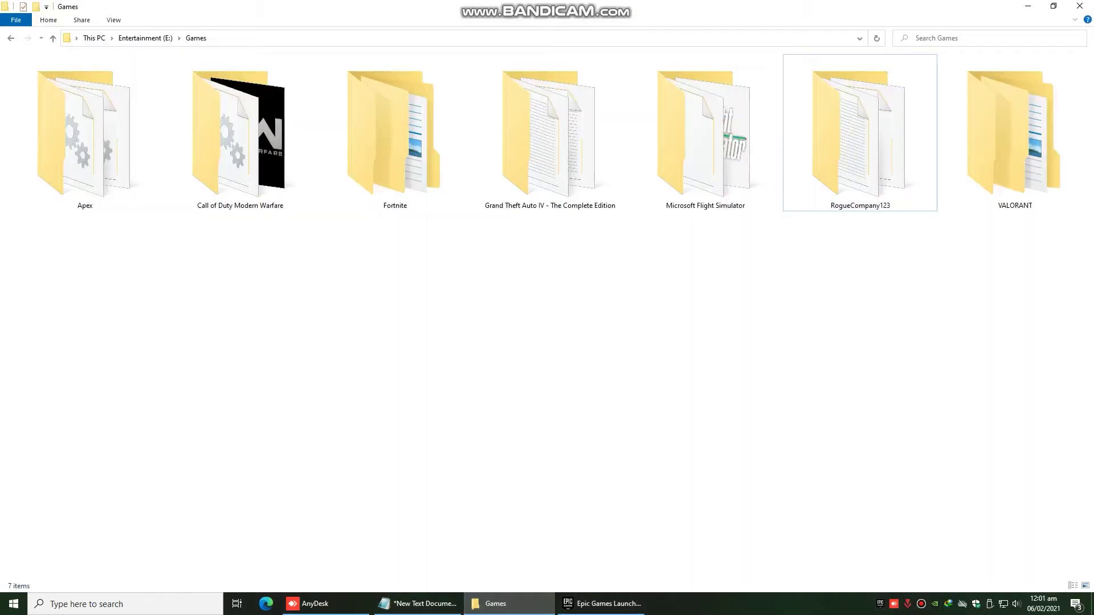
pyautogui.rightClick(847, 190)
pyautogui.click(878, 451)
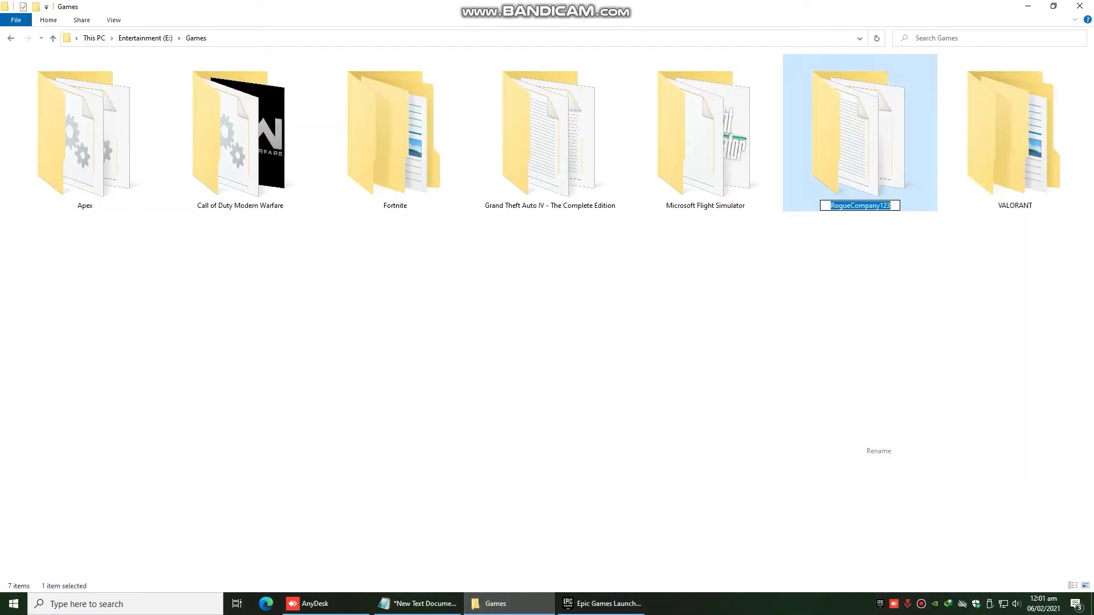
pyautogui.moveTo(878, 206); pyautogui.dragTo(831, 206)
pyautogui.click(854, 268)
pyautogui.click(855, 268)
# Switch to the Epic Games Launcher, search the store for "rouge" and open the Rogue Company page
pyautogui.click(601, 603)
pyautogui.click(985, 42)
pyautogui.write('rouge')
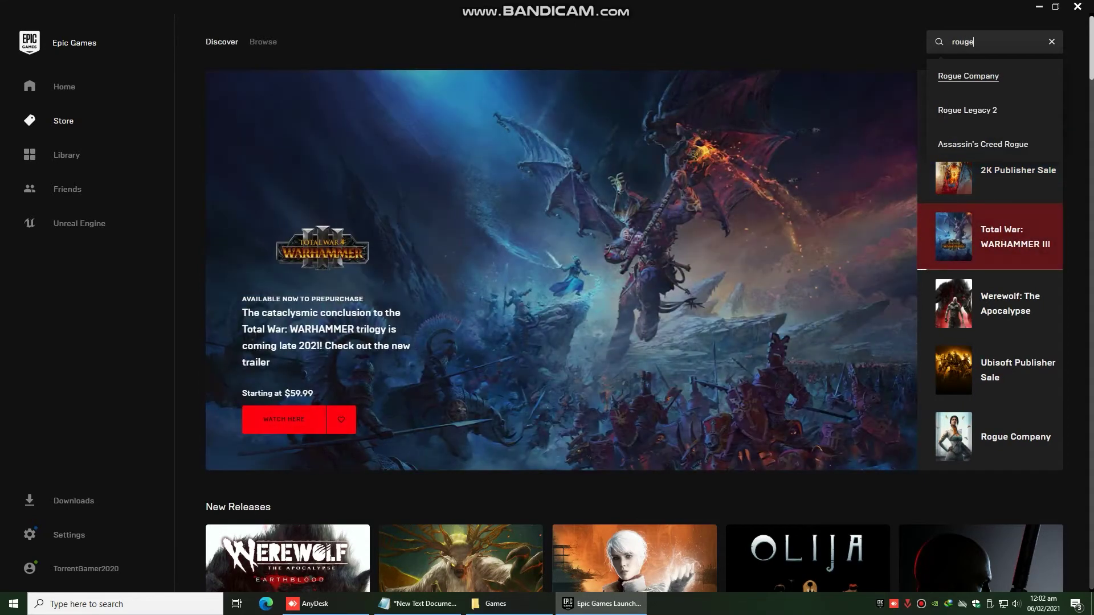
pyautogui.click(968, 75)
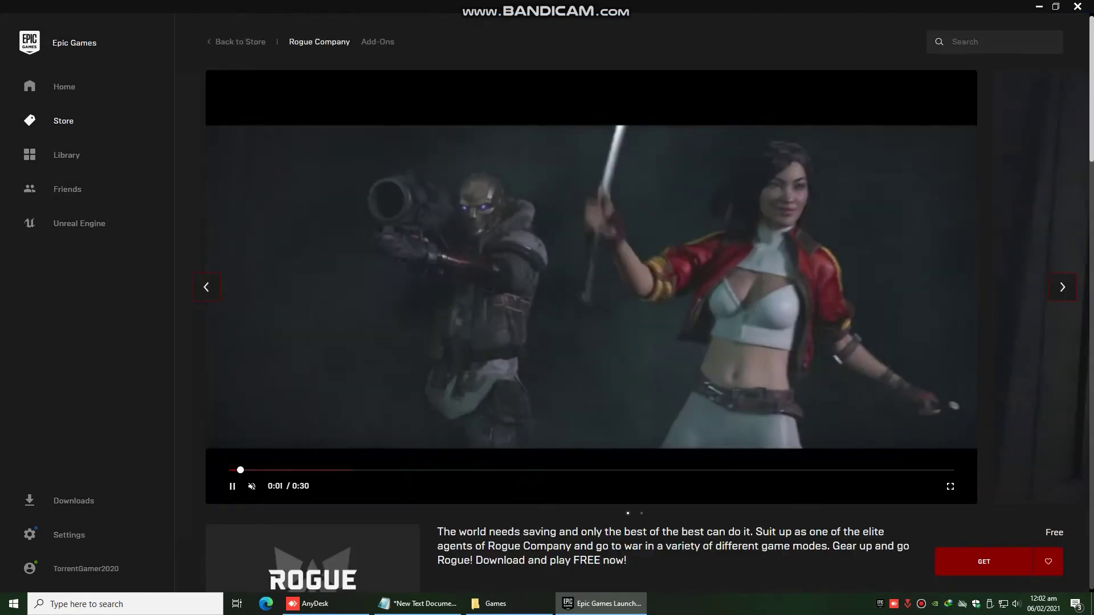
# Pause the trailer, get the free Rogue Company game and place the $0.00 order
pyautogui.click(231, 487)
pyautogui.scroll(-4, 592, 308)
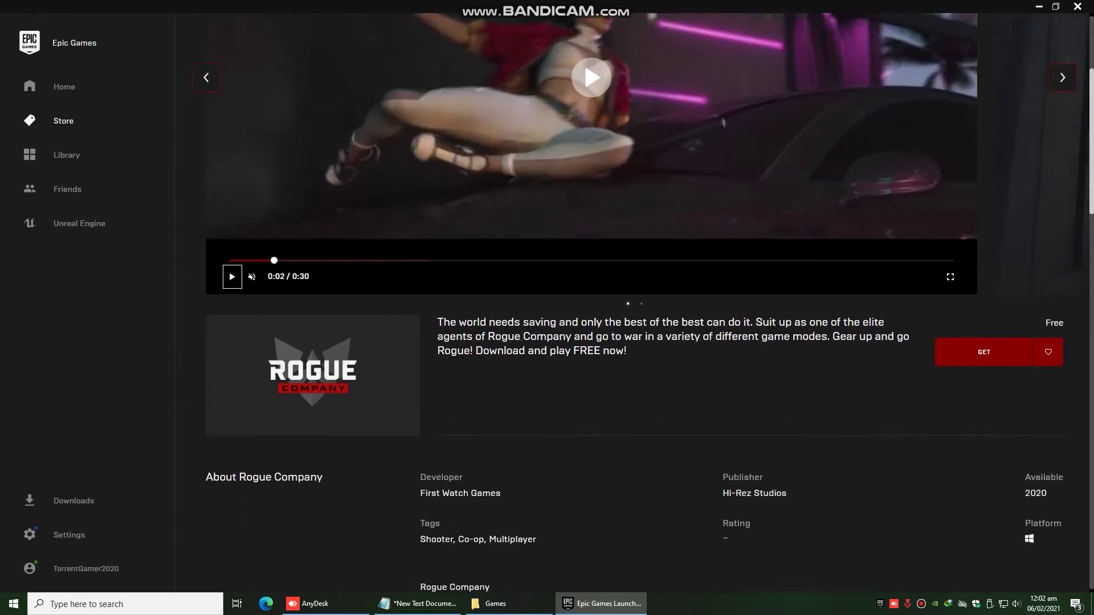
pyautogui.scroll(-3, 649, 304)
pyautogui.scroll(7, 649, 304)
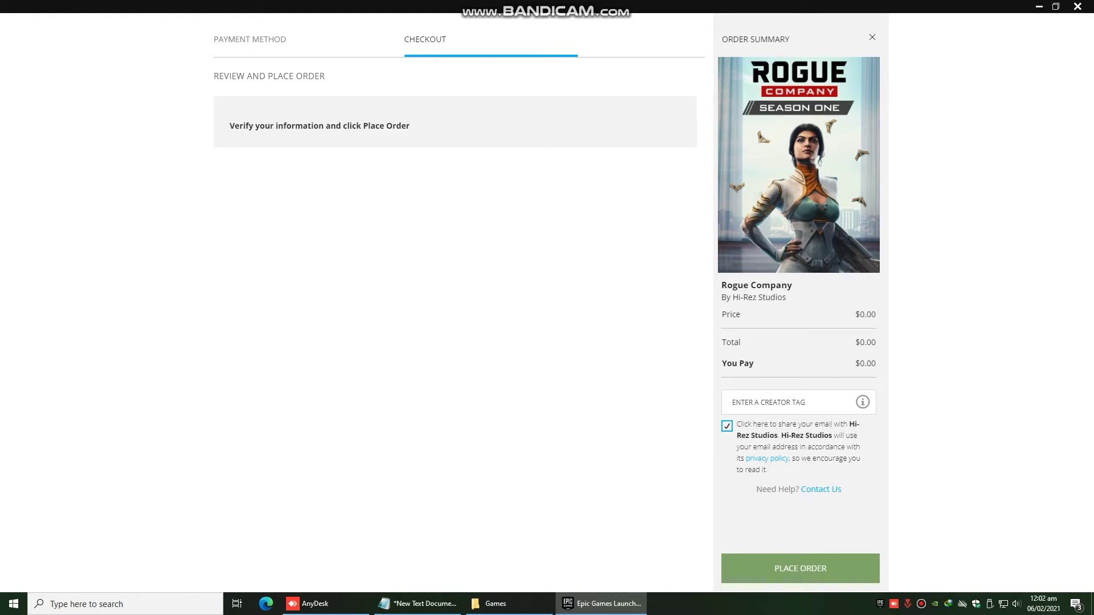
pyautogui.click(800, 568)
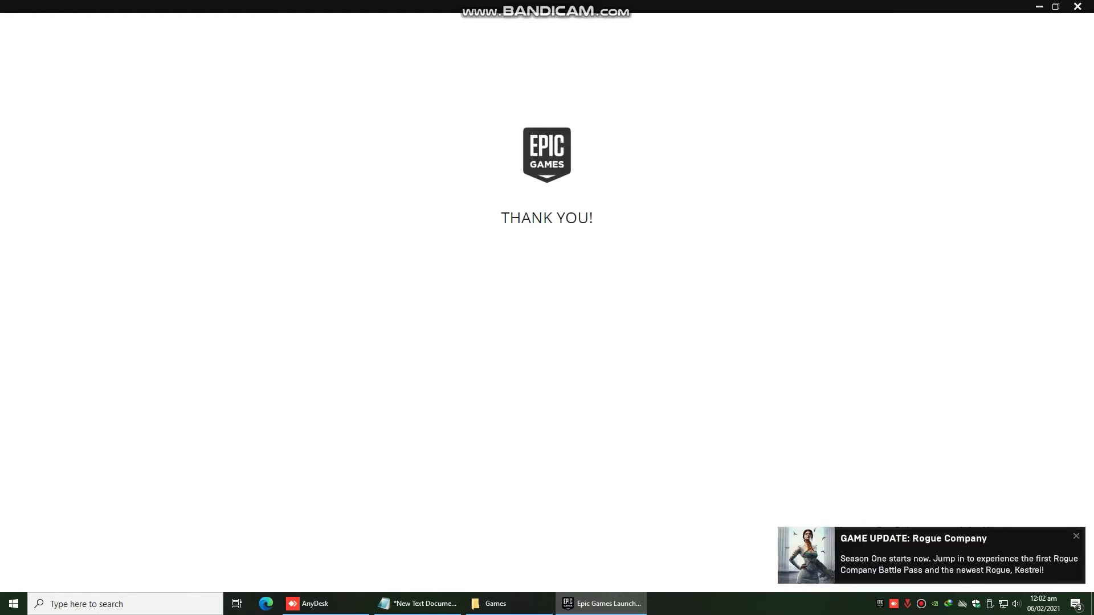
pyautogui.scroll(-2, 592, 285)
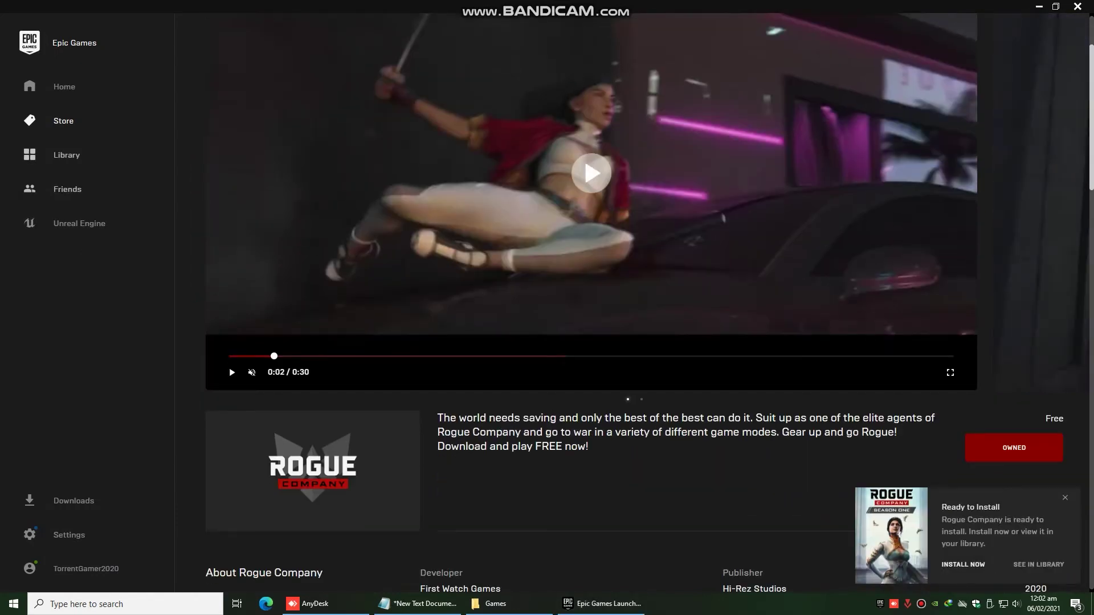
# Start installing Rogue Company from the library into E:\Games with Auto-Update and Create Shortcut enabled, and pause the download once it has begun
pyautogui.click(66, 155)
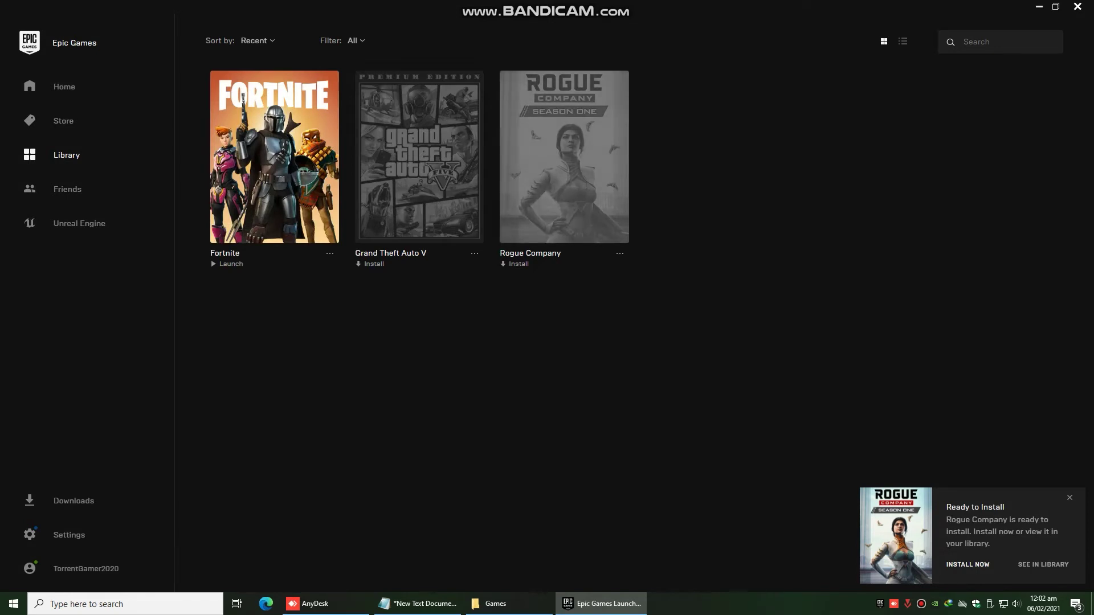
pyautogui.click(619, 253)
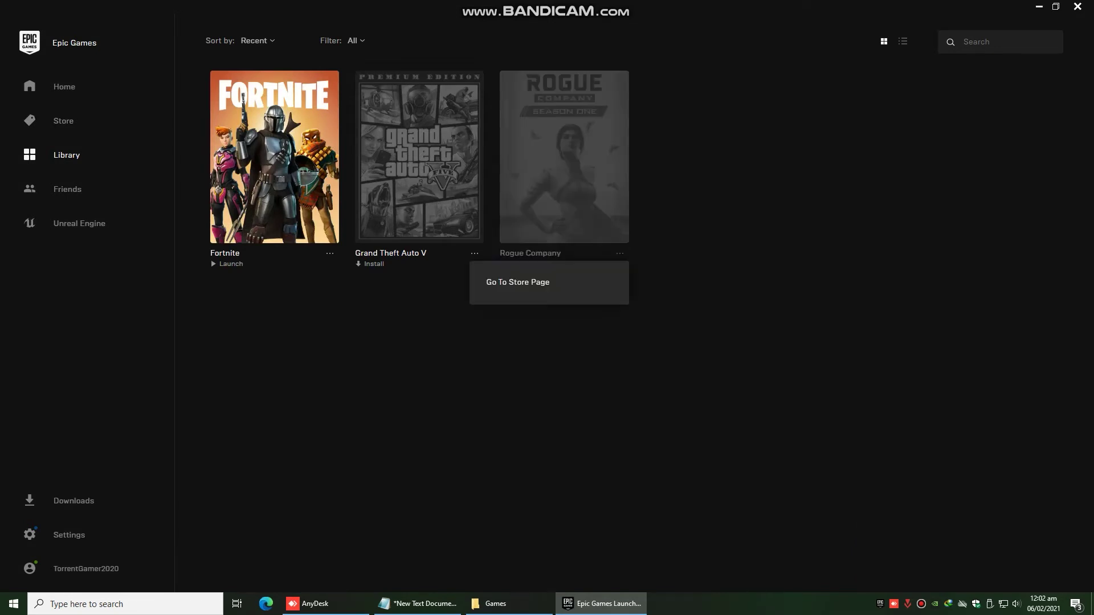
pyautogui.click(564, 170)
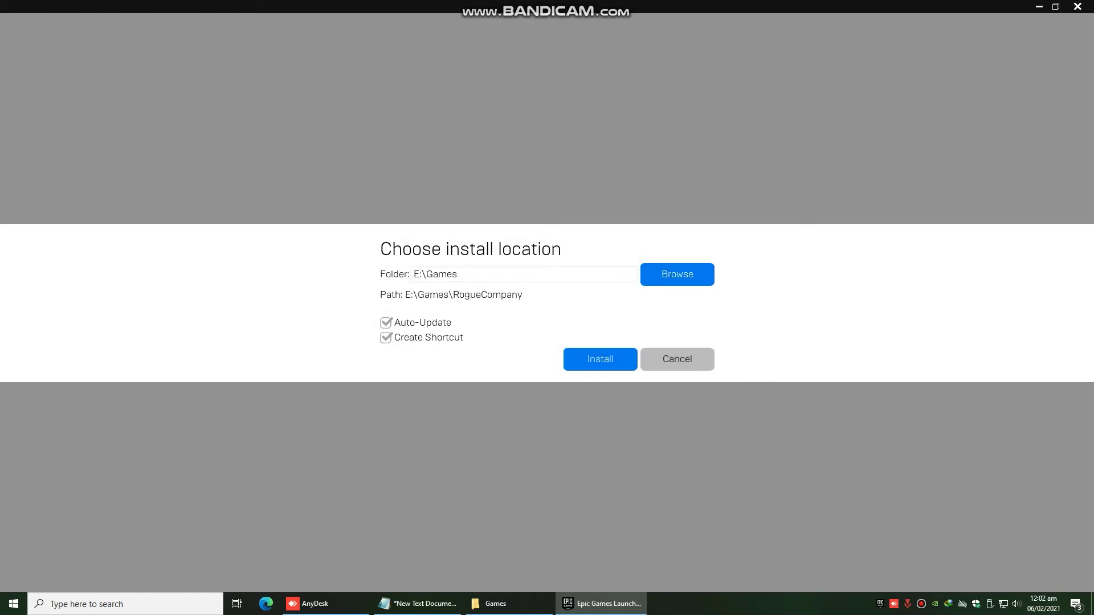
pyautogui.click(677, 274)
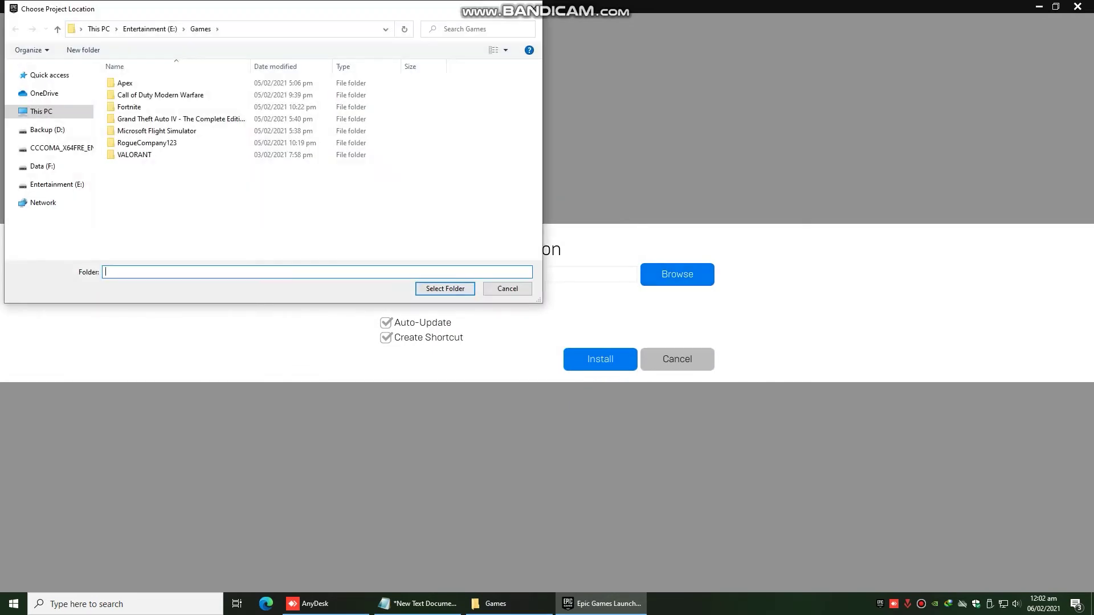
pyautogui.click(445, 288)
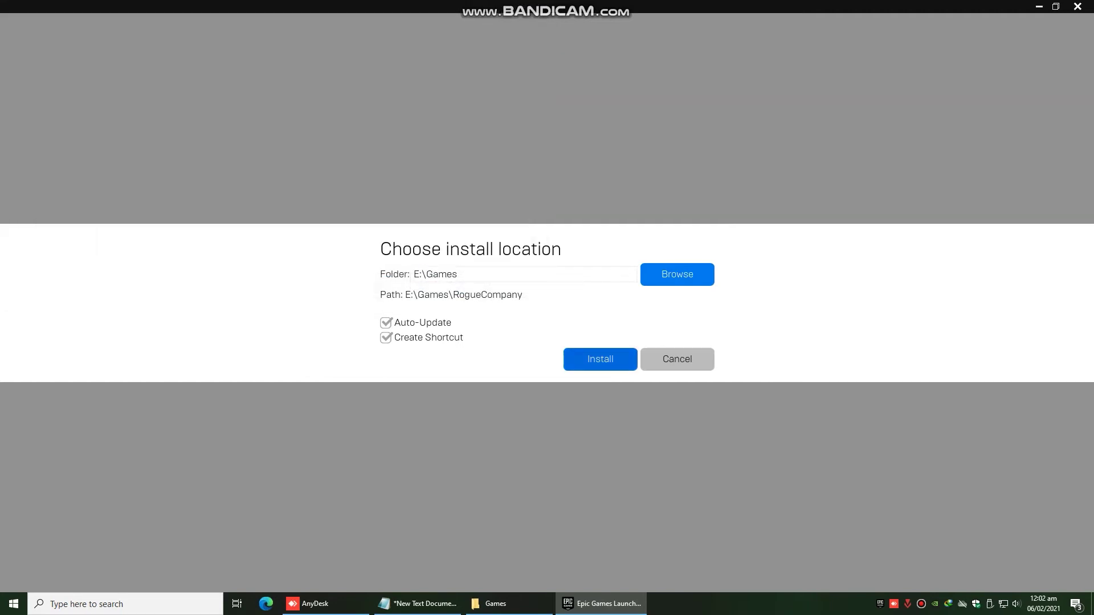
pyautogui.press('Return')
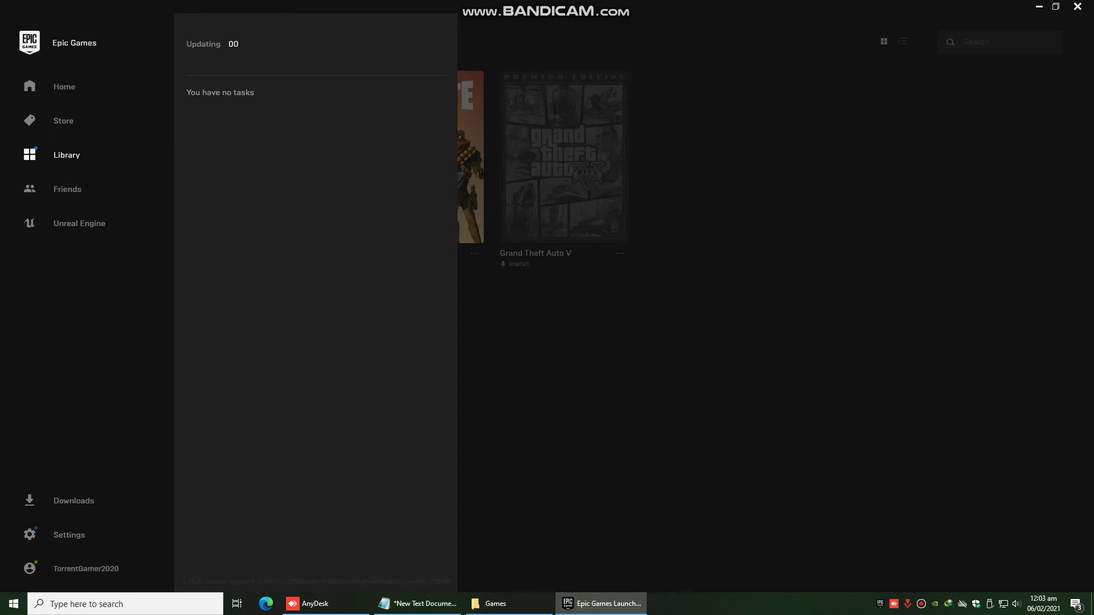
pyautogui.press('Escape')
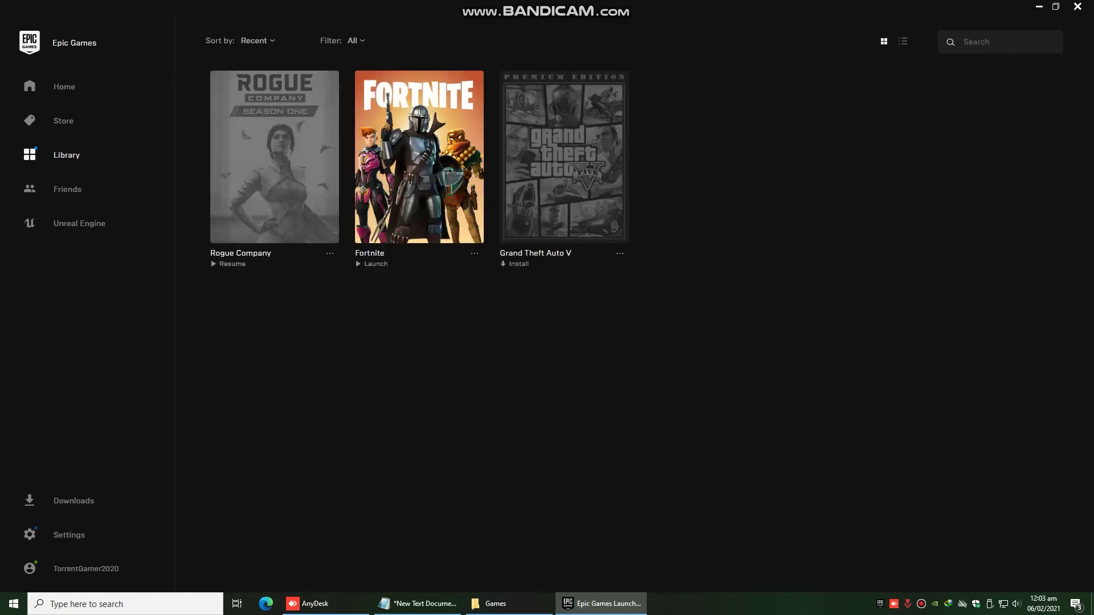
# Switch to the Games folder in File Explorer and delete the RogueCompany folder newly created by the launcher
pyautogui.click(601, 604)
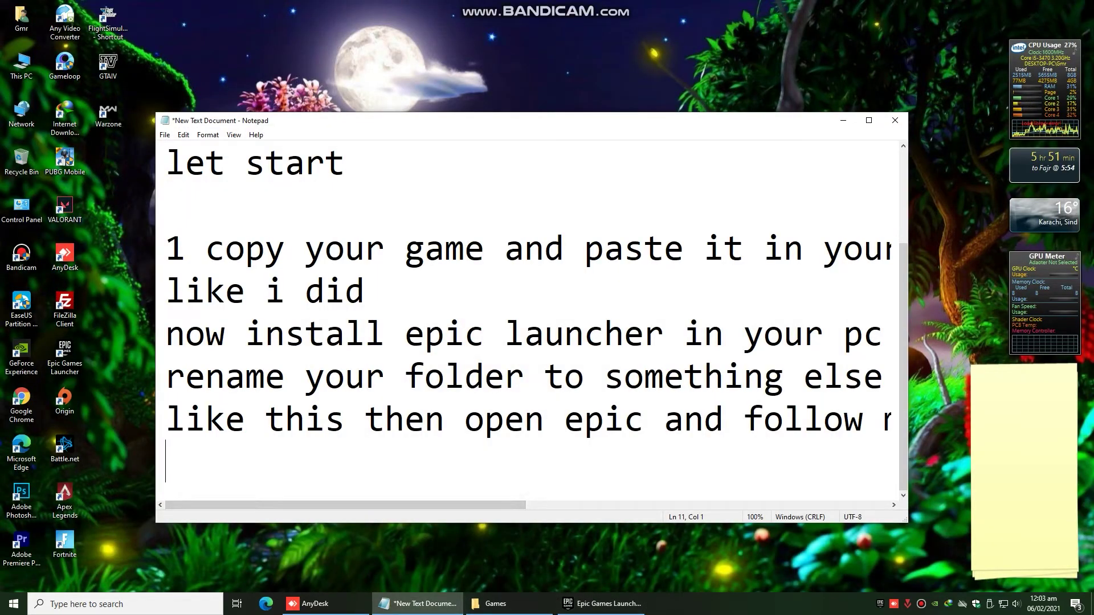
pyautogui.click(495, 603)
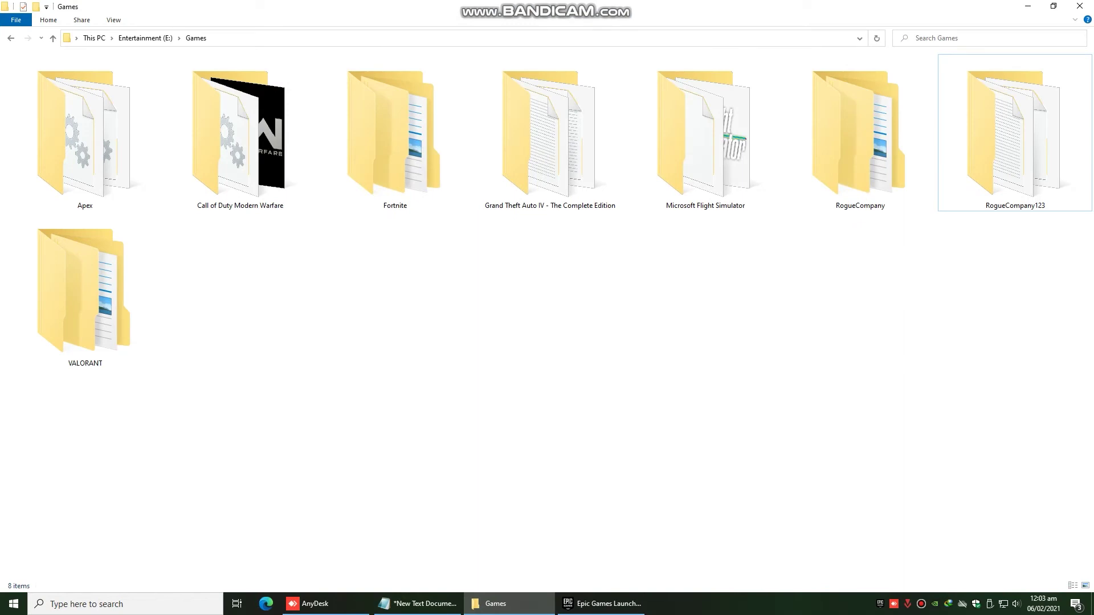
pyautogui.click(860, 171)
pyautogui.rightClick(852, 181)
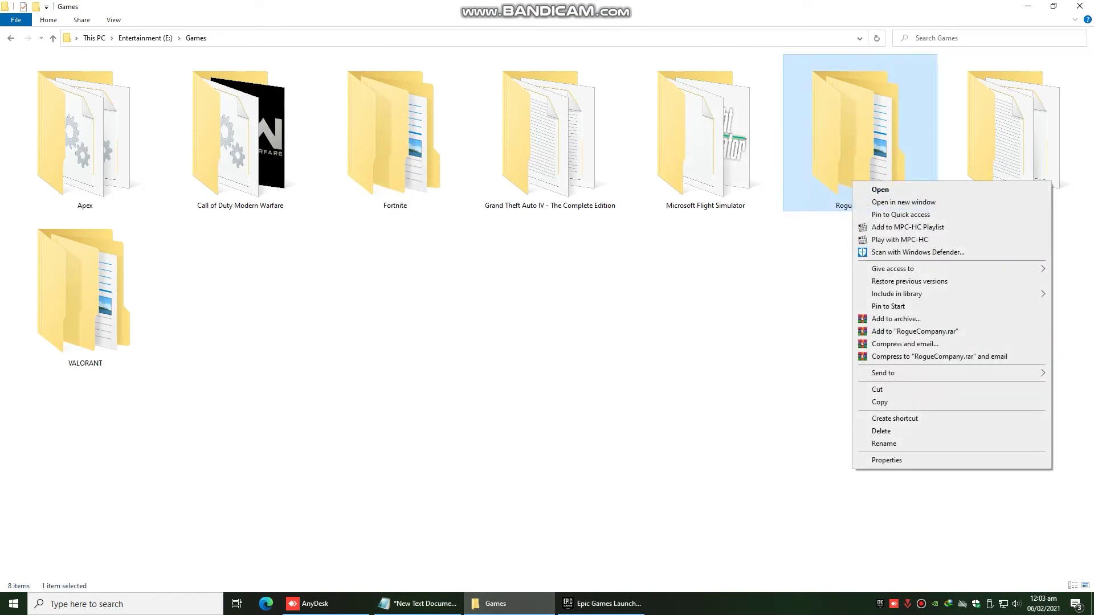
pyautogui.click(881, 430)
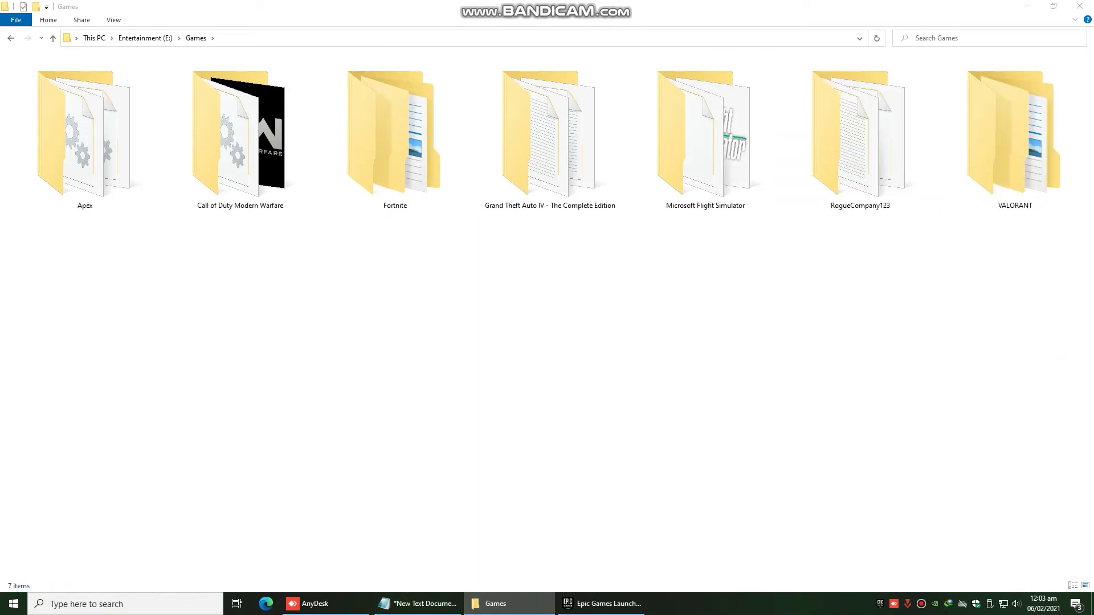
# Rename the RogueCompany123 folder as RogueCompany
pyautogui.rightClick(849, 192)
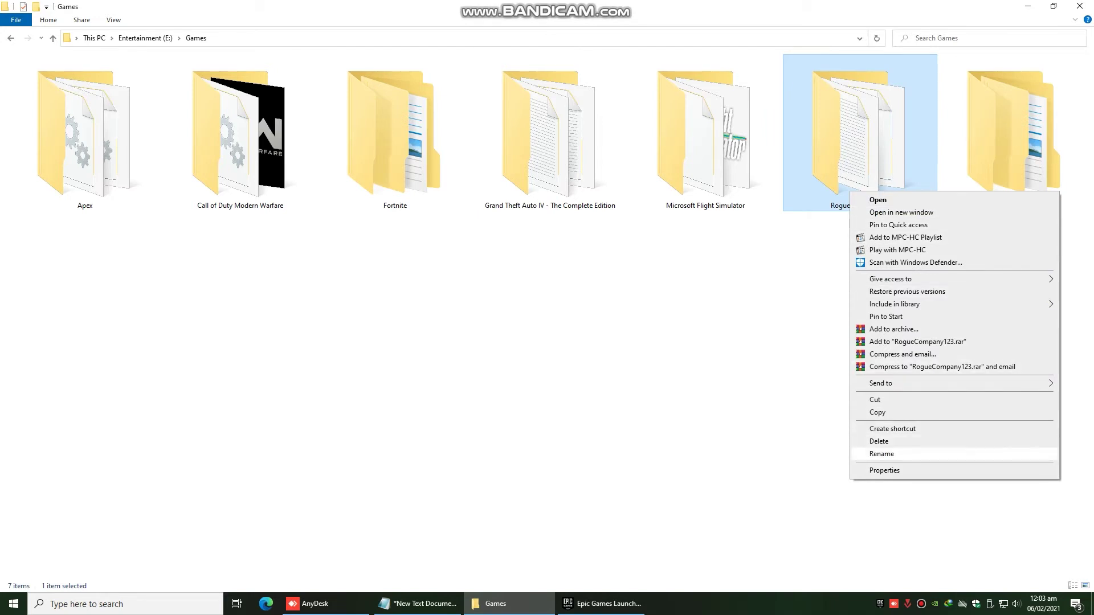
pyautogui.click(881, 454)
pyautogui.press('End')
pyautogui.press('BackSpace')
pyautogui.press('BackSpace')
pyautogui.press('BackSpace')
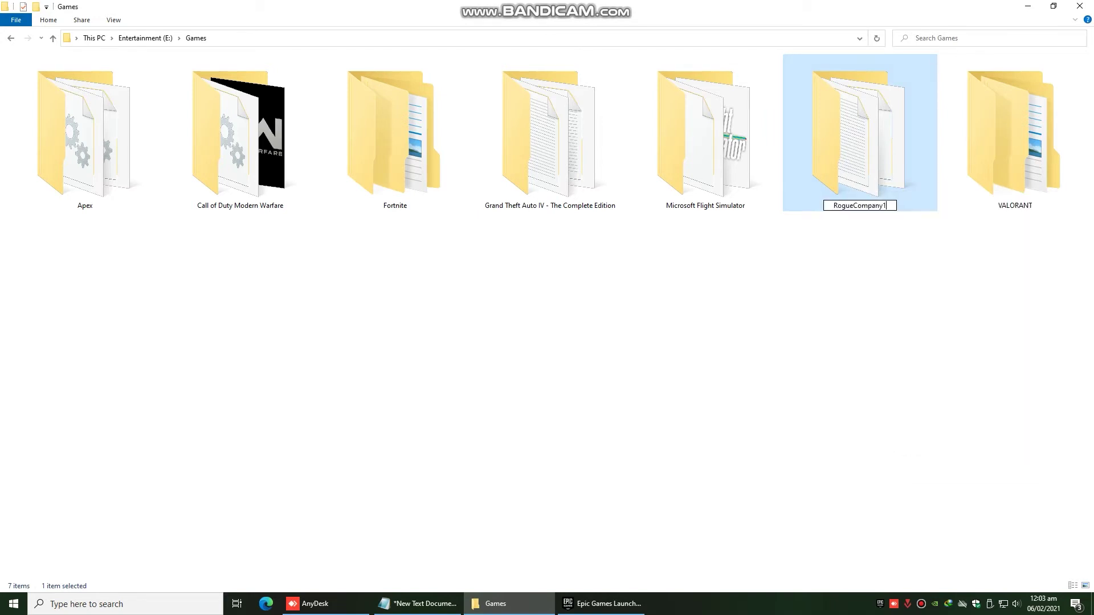
pyautogui.click(881, 453)
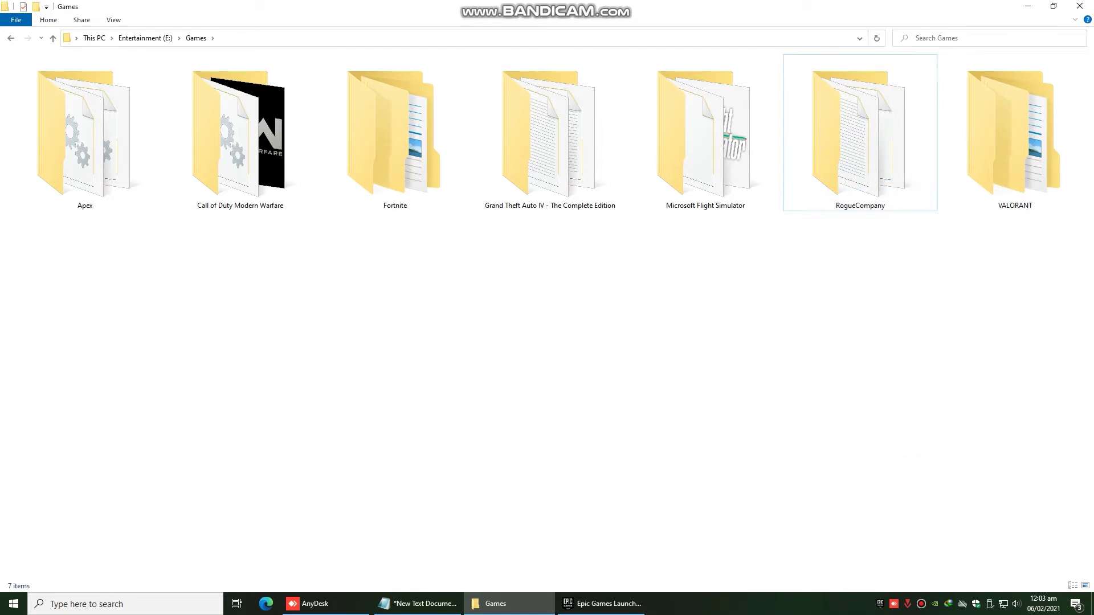
pyautogui.rightClick(852, 205)
pyautogui.click(809, 450)
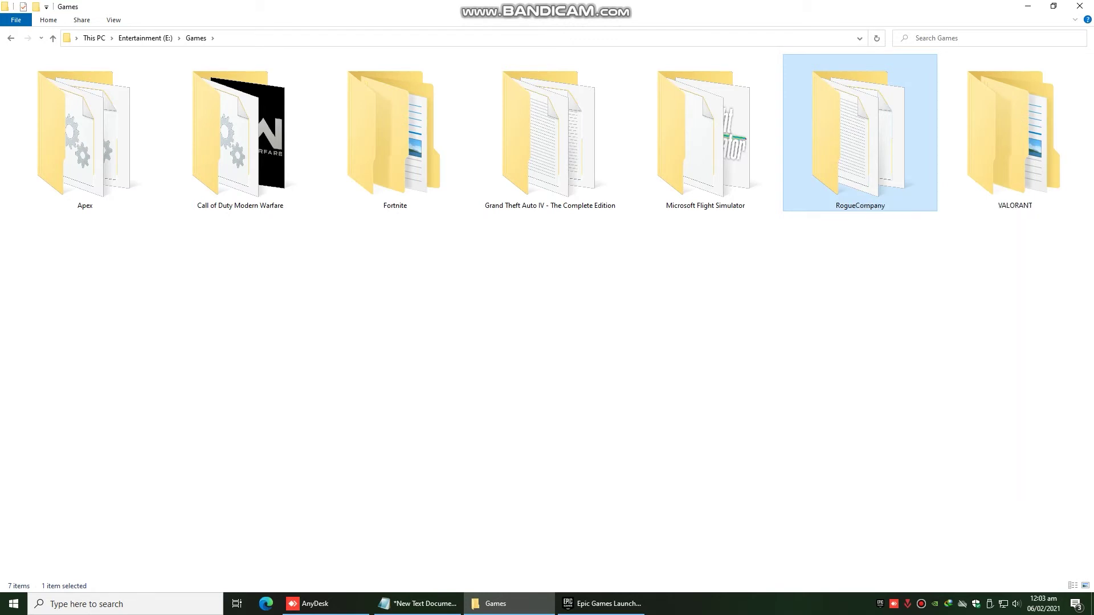
pyautogui.click(797, 456)
# Switch to the Notepad note and write "always backup :D" on the empty last line
pyautogui.hotkey('alt', 'Tab')
pyautogui.write('always ')
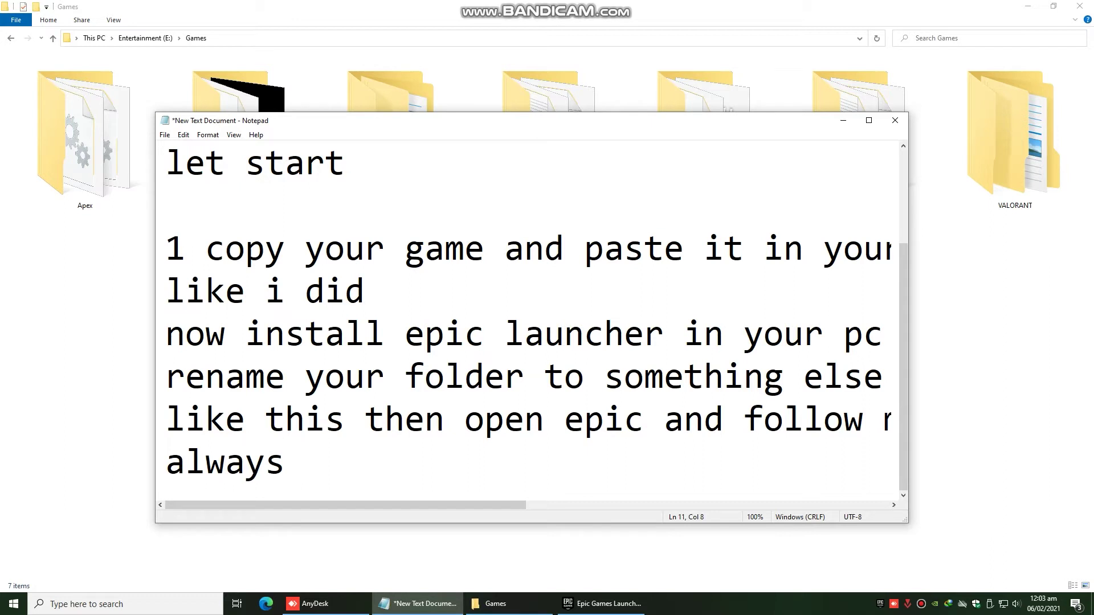
pyautogui.write('backup :D')
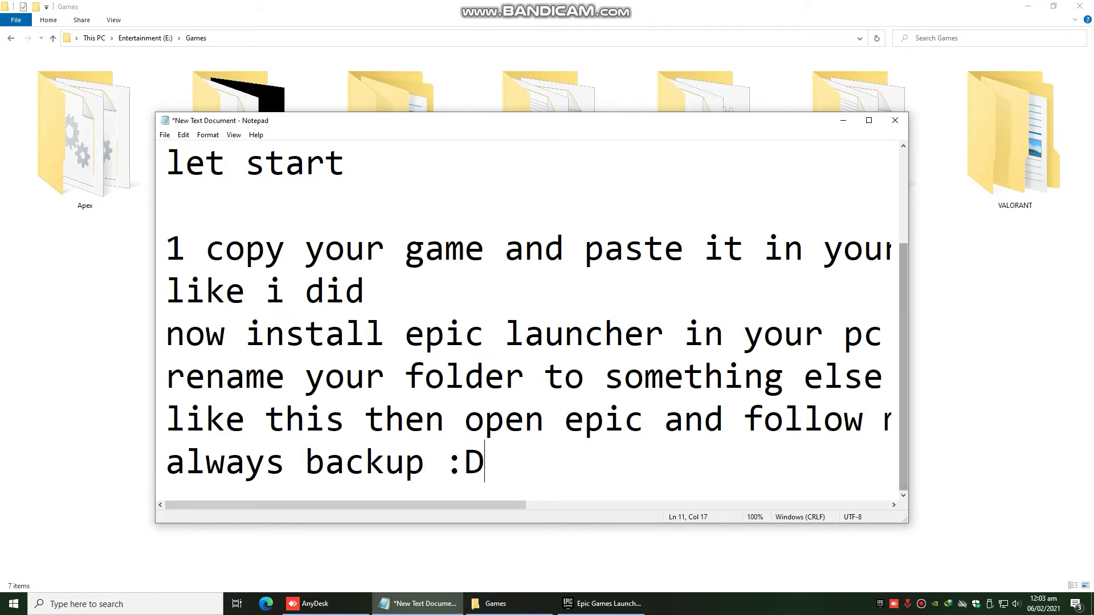
# Copy the RogueCompany folder from Games and paste it into the Backup folder on the E: drive
pyautogui.hotkey('alt', 'Tab')
pyautogui.rightClick(854, 198)
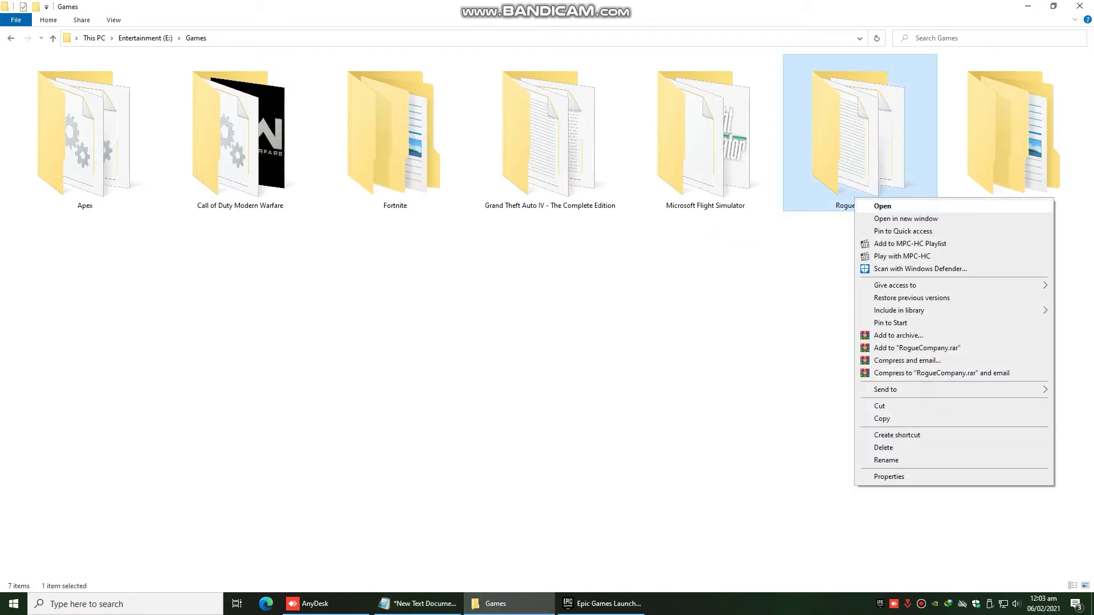
pyautogui.click(888, 406)
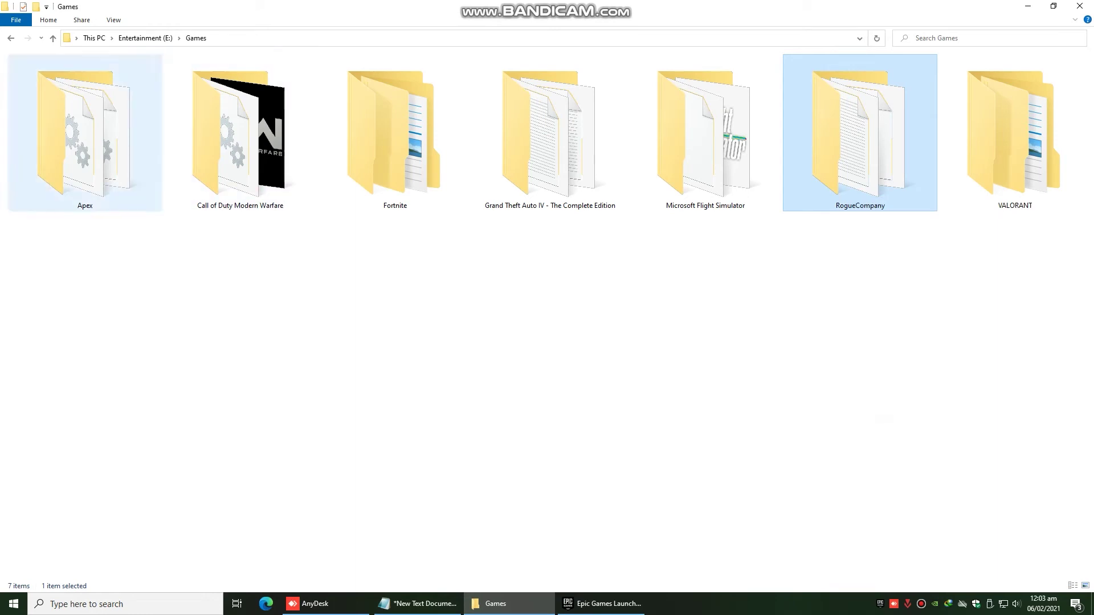
pyautogui.click(52, 37)
pyautogui.doubleClick(85, 131)
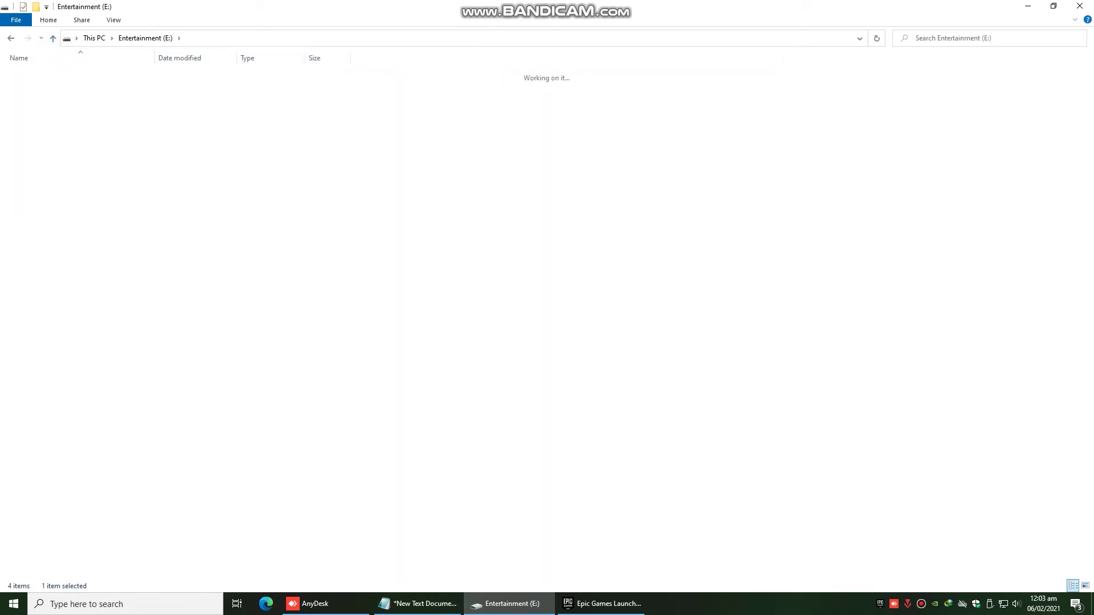
pyautogui.rightClick(152, 157)
pyautogui.click(178, 236)
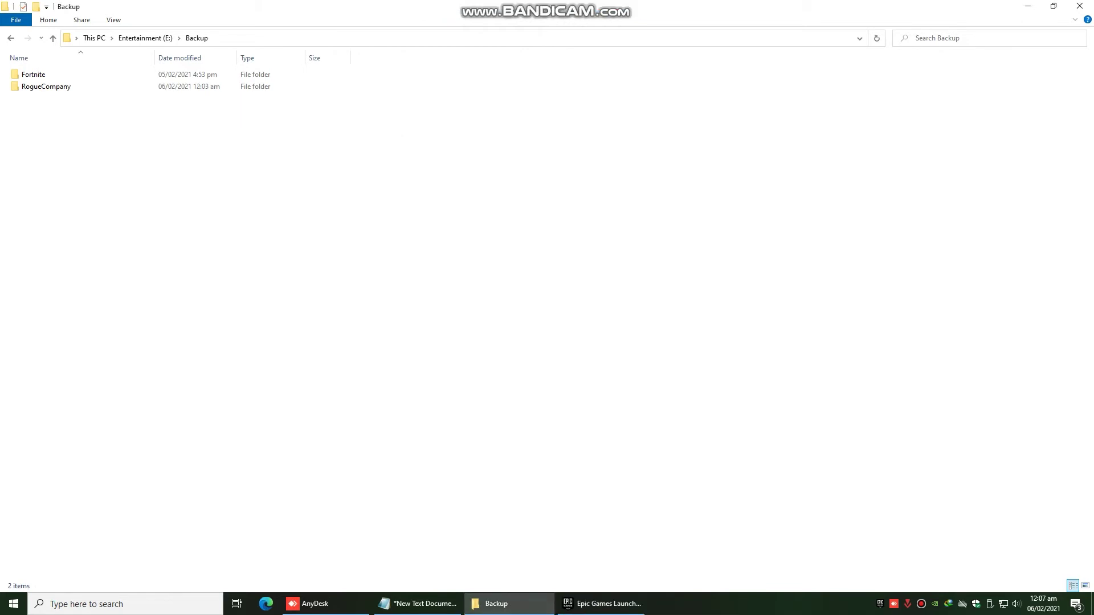
# Refresh the Backup folder and return to the Games folder on the E: drive
pyautogui.rightClick(483, 160)
pyautogui.click(515, 205)
pyautogui.click(53, 37)
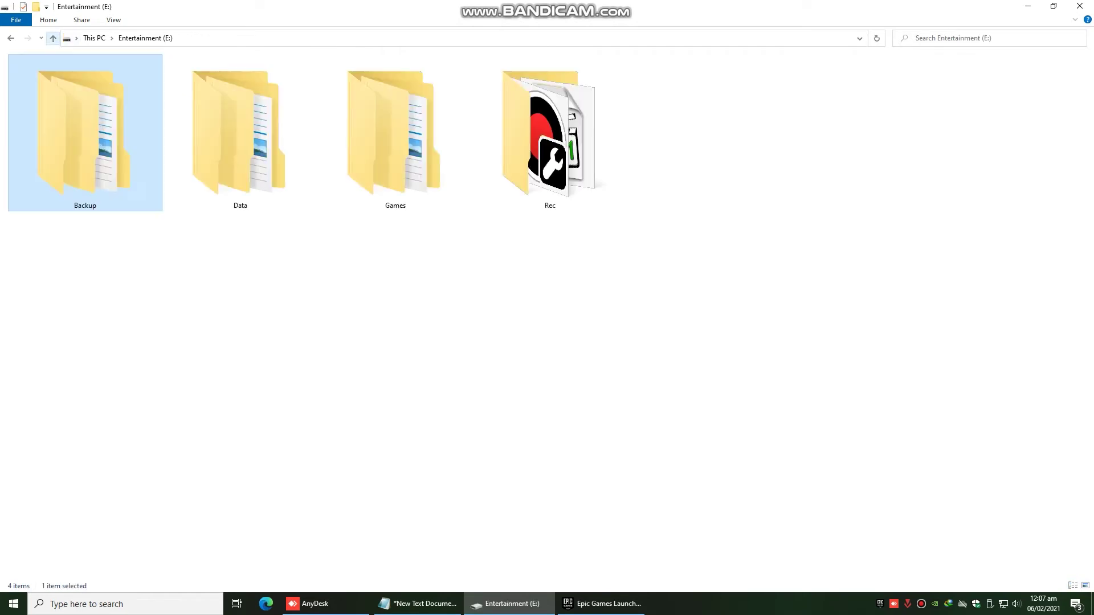
pyautogui.doubleClick(395, 137)
pyautogui.moveTo(872, 238); pyautogui.dragTo(811, 157)
# Minimize File Explorer and the note, resume the Rogue Company installation in the Epic Games Launcher and open its download progress
pyautogui.click(502, 604)
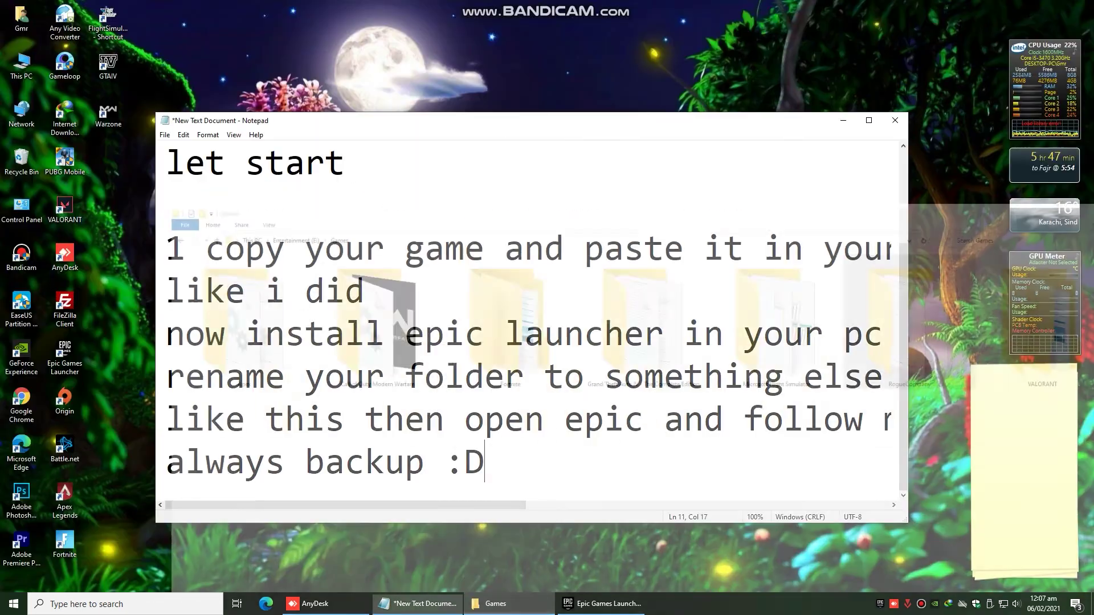
pyautogui.click(421, 603)
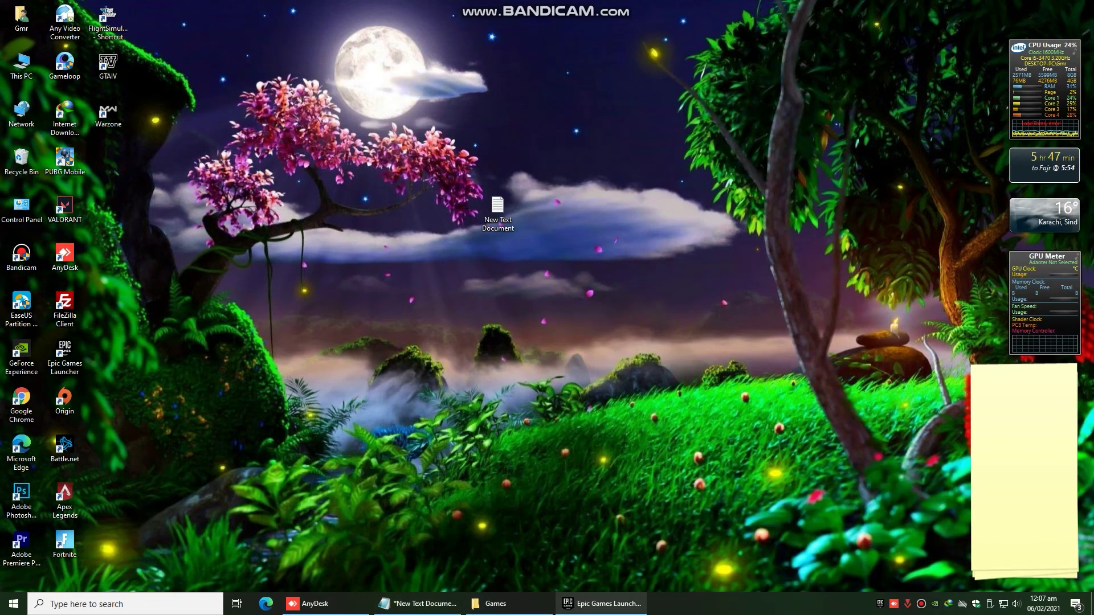
pyautogui.click(601, 604)
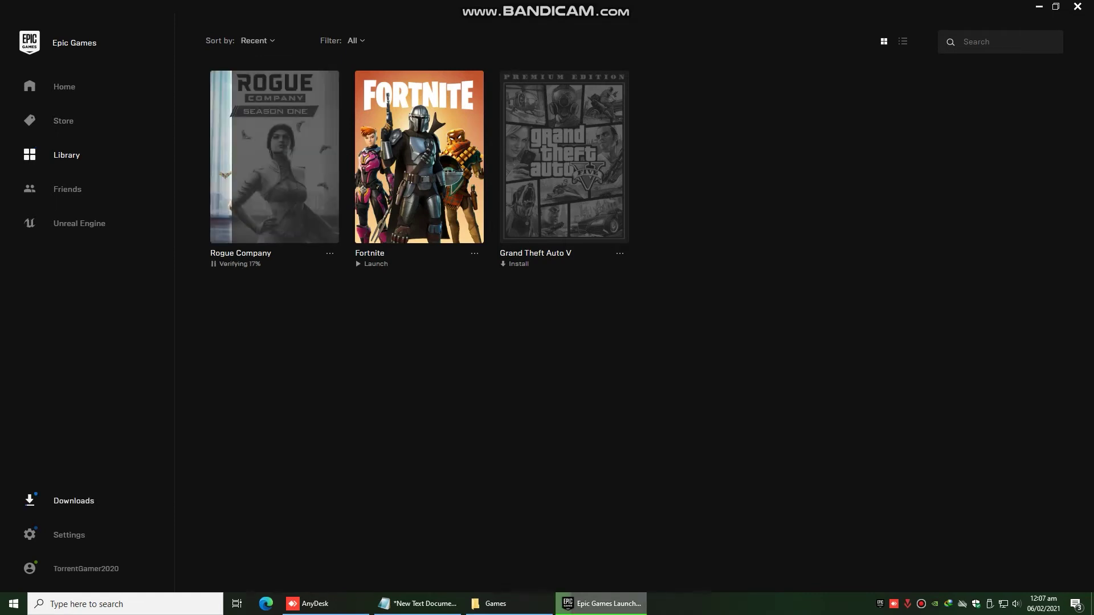
pyautogui.click(74, 501)
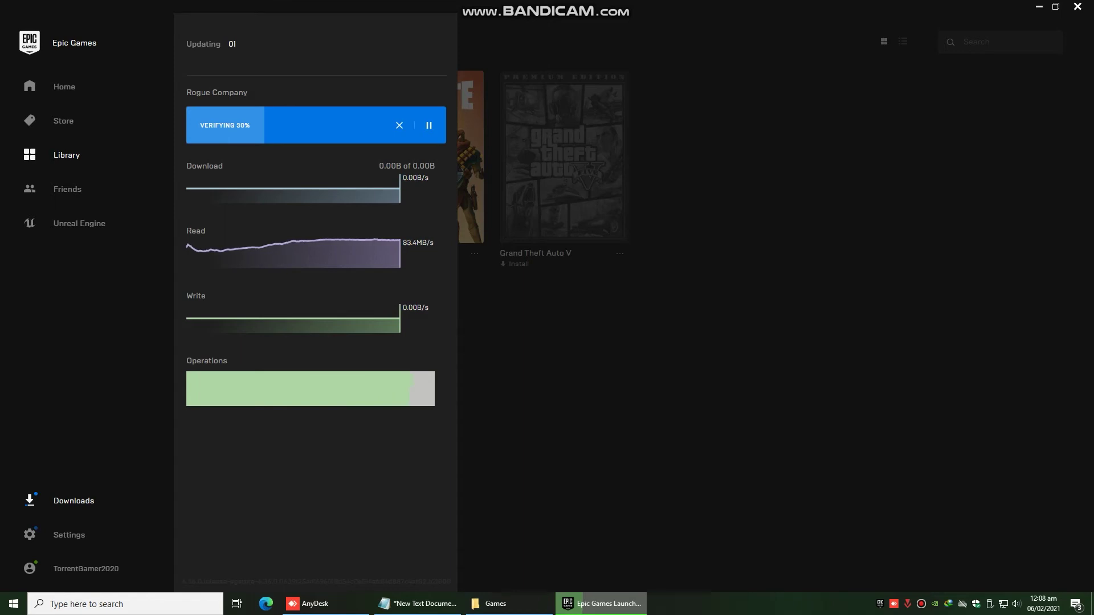
pyautogui.moveTo(325, 603)
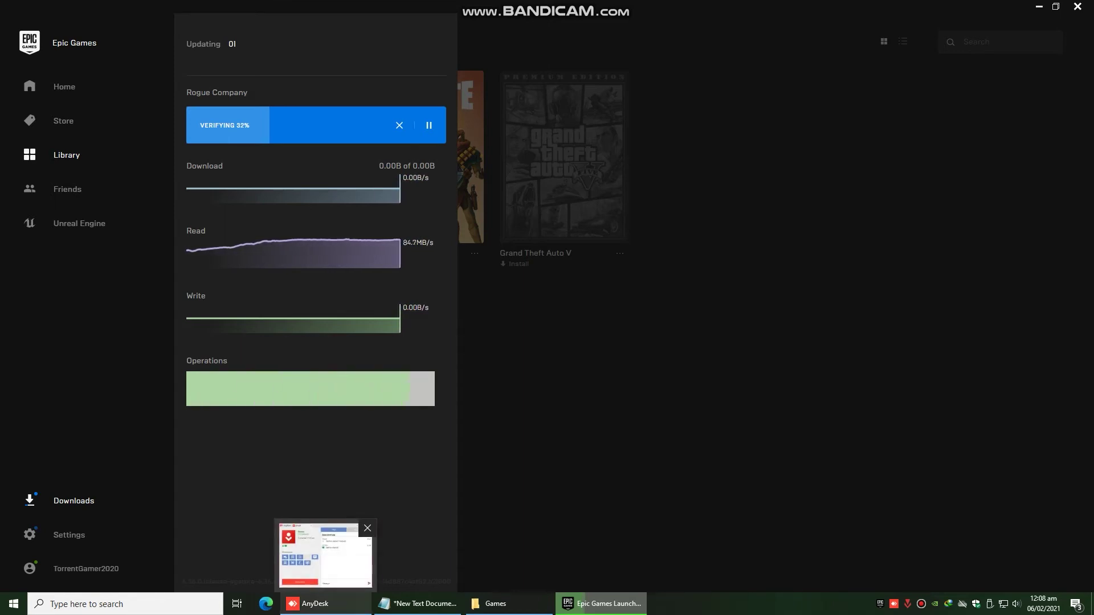
pyautogui.click(325, 604)
pyautogui.click(325, 603)
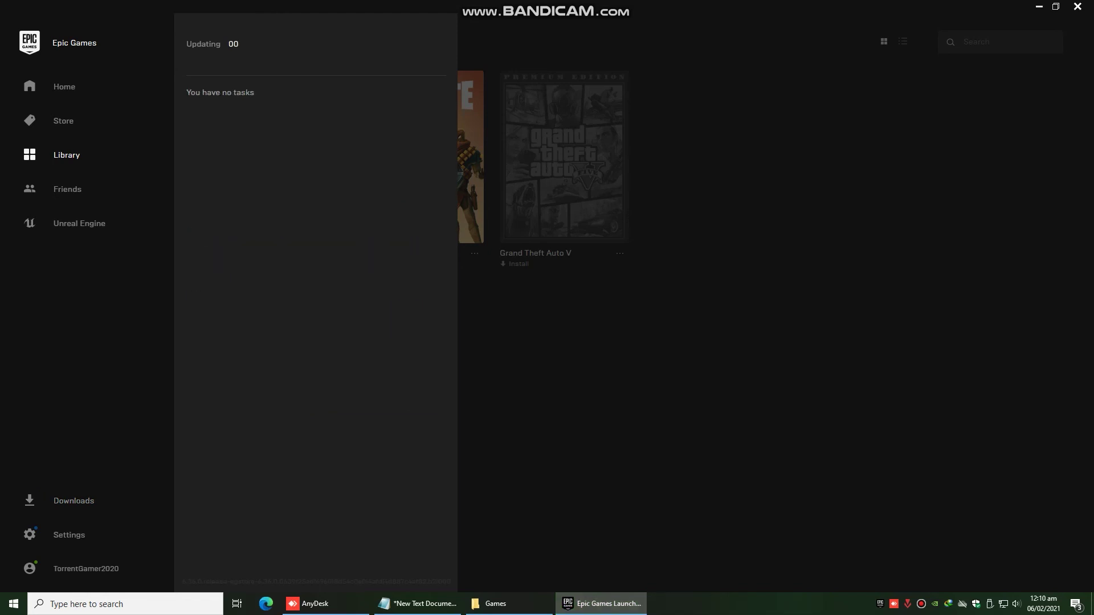
# Close the launcher's download progress, switch to the Notepad note and write "boom install" on a new line below "always backup :D"
pyautogui.press('Escape')
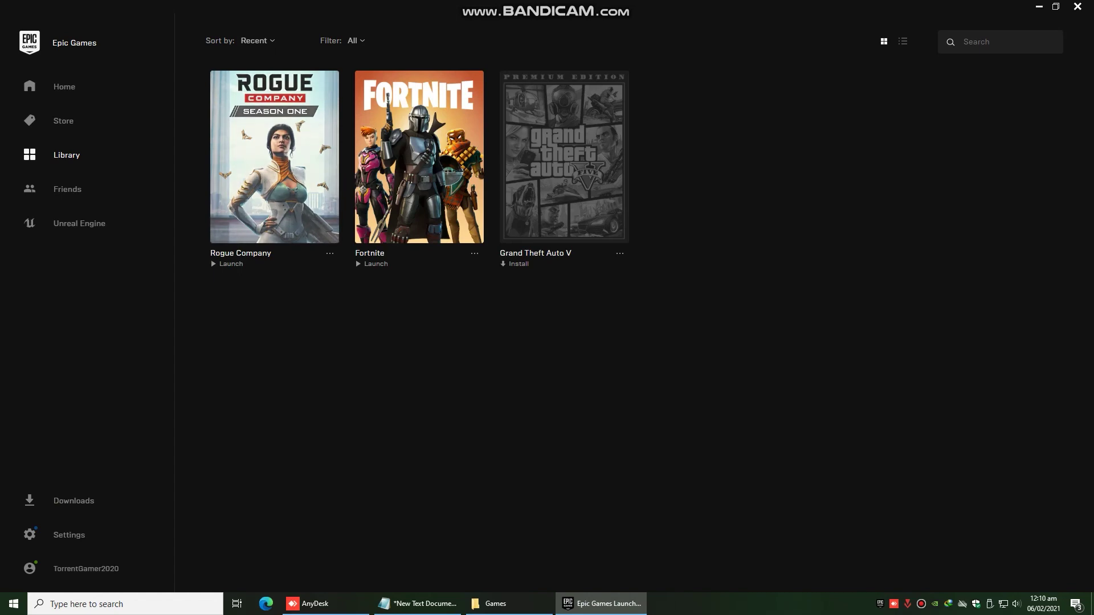
pyautogui.click(601, 604)
pyautogui.click(418, 604)
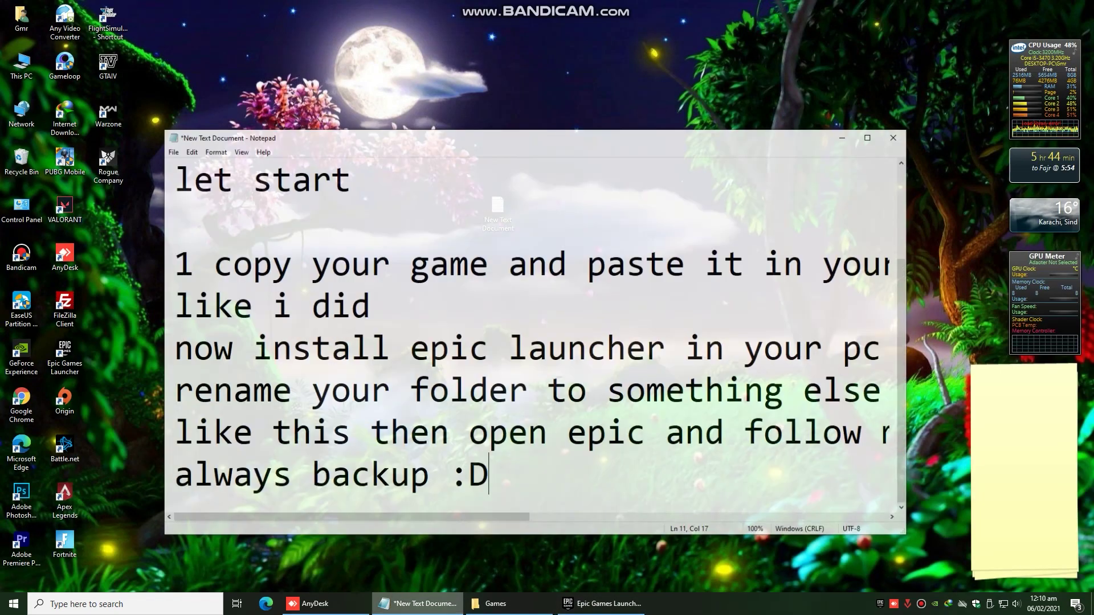
pyautogui.press('Return')
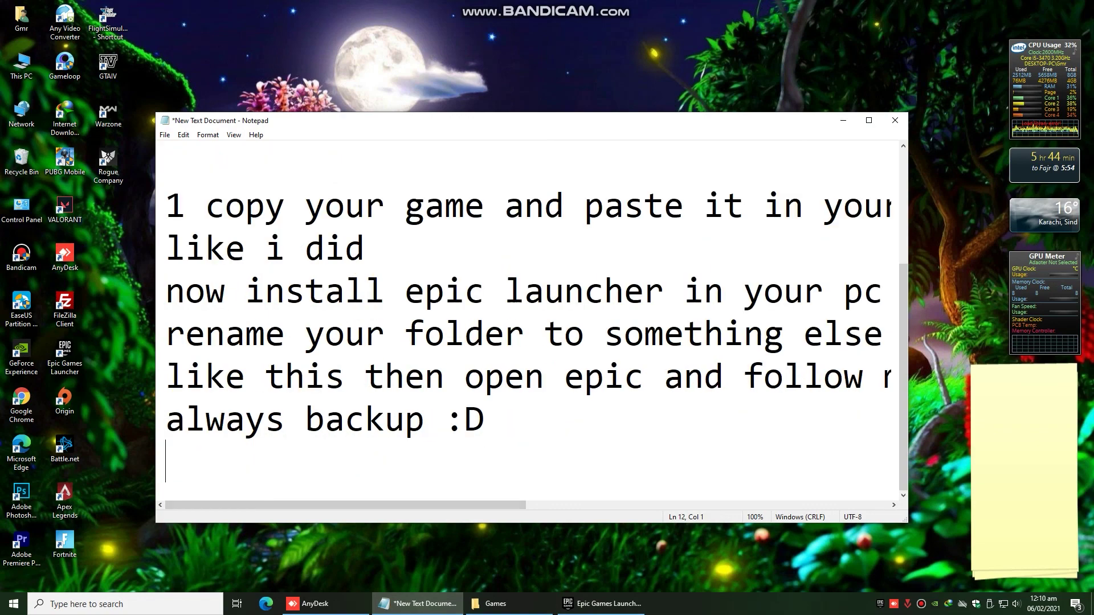
pyautogui.write('boom install')
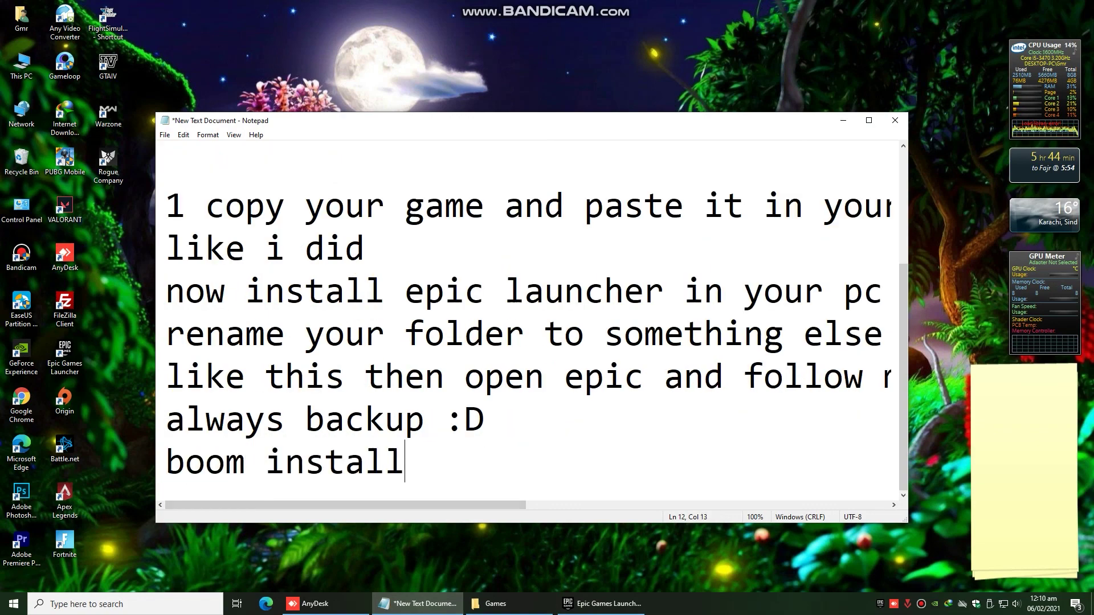
# Add the line "thanks for watching if you have any problem them comment" below "boom install" in the note
pyautogui.press('Return')
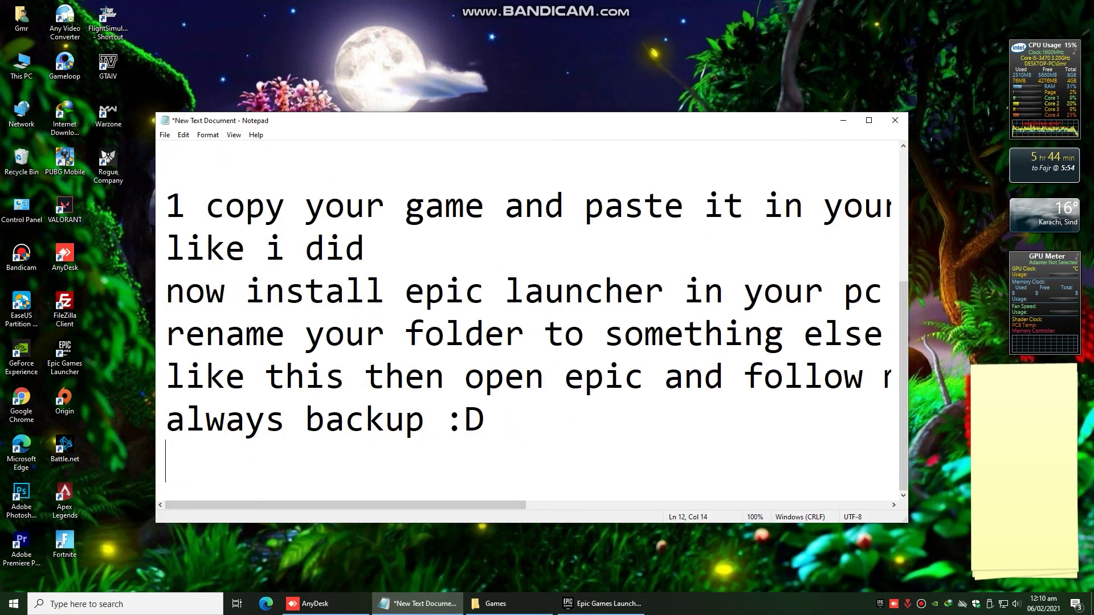
pyautogui.write('thanks for watchin')
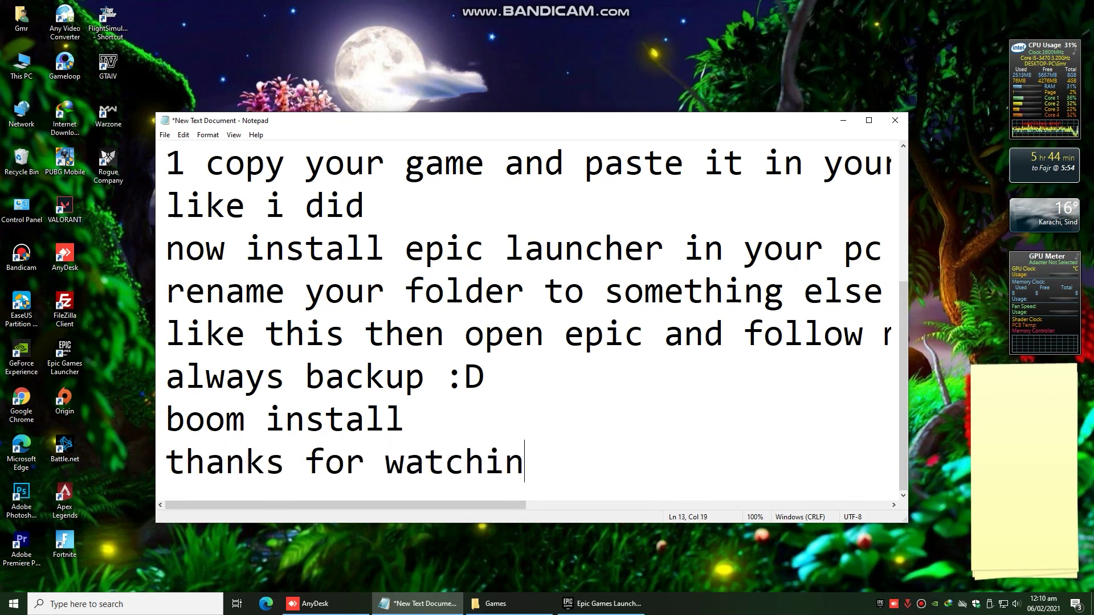
pyautogui.write('g if you have any proble')
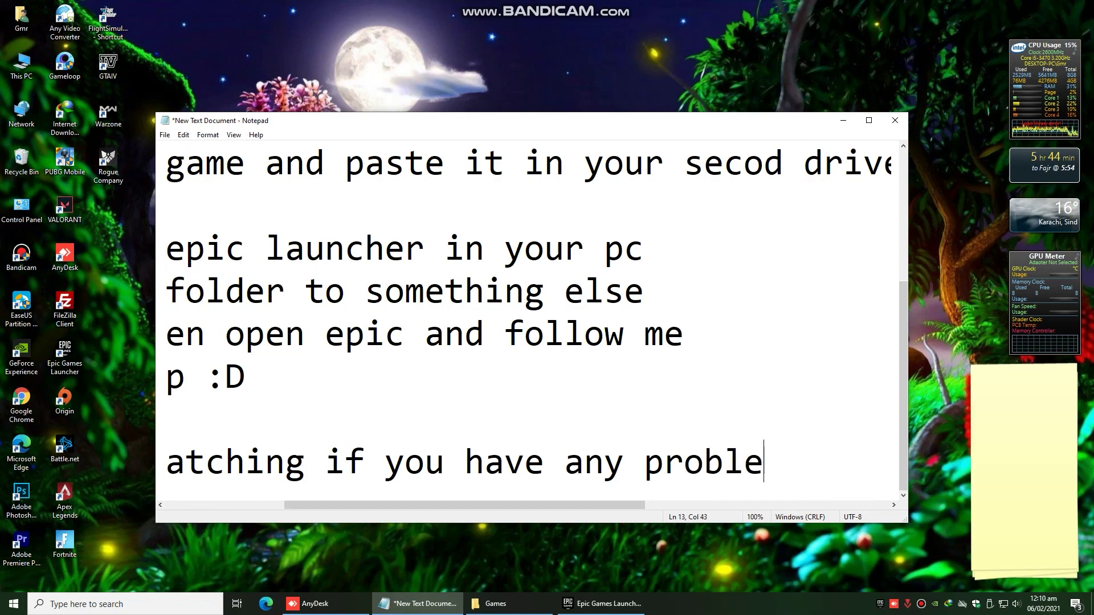
pyautogui.write('m them comment')
# Leave a blank line and write "always delete backup after work done" at the end of the note
pyautogui.press('Return')
pyautogui.press('Return')
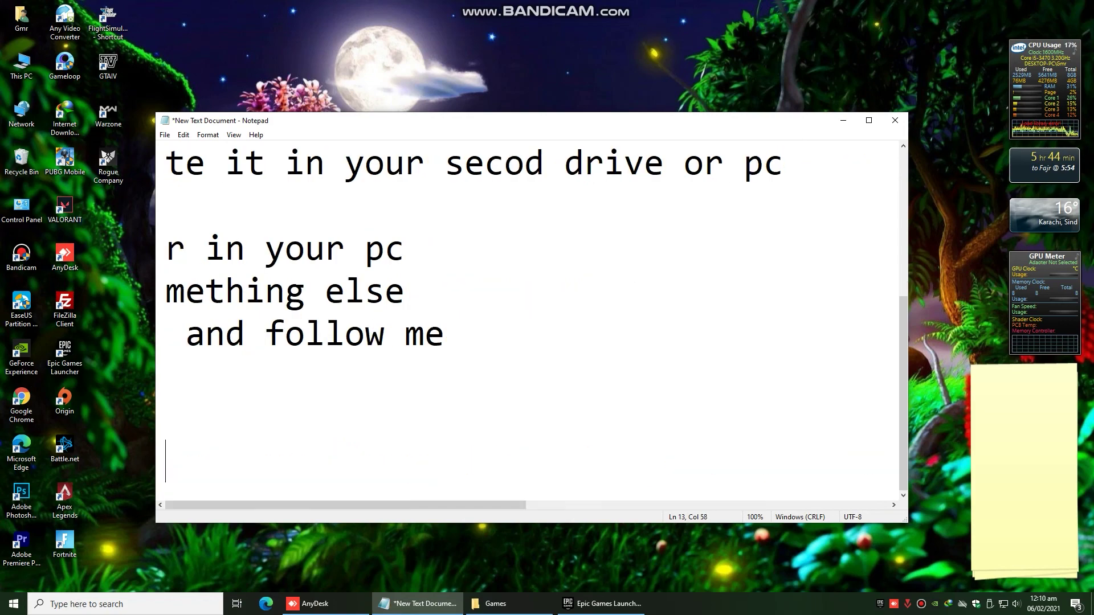
pyautogui.write('al')
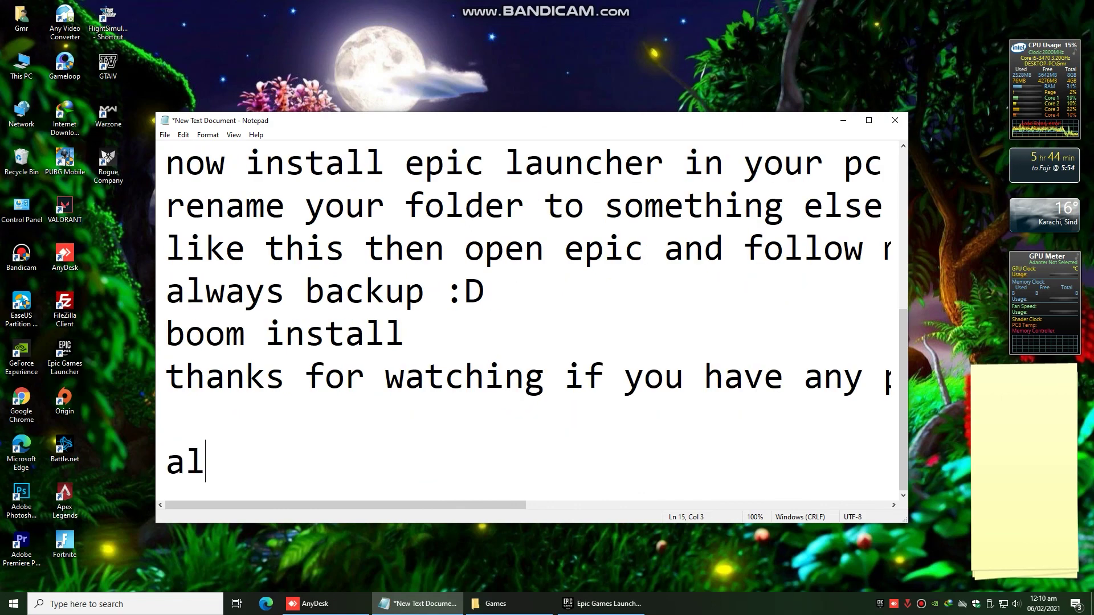
pyautogui.write('ways del')
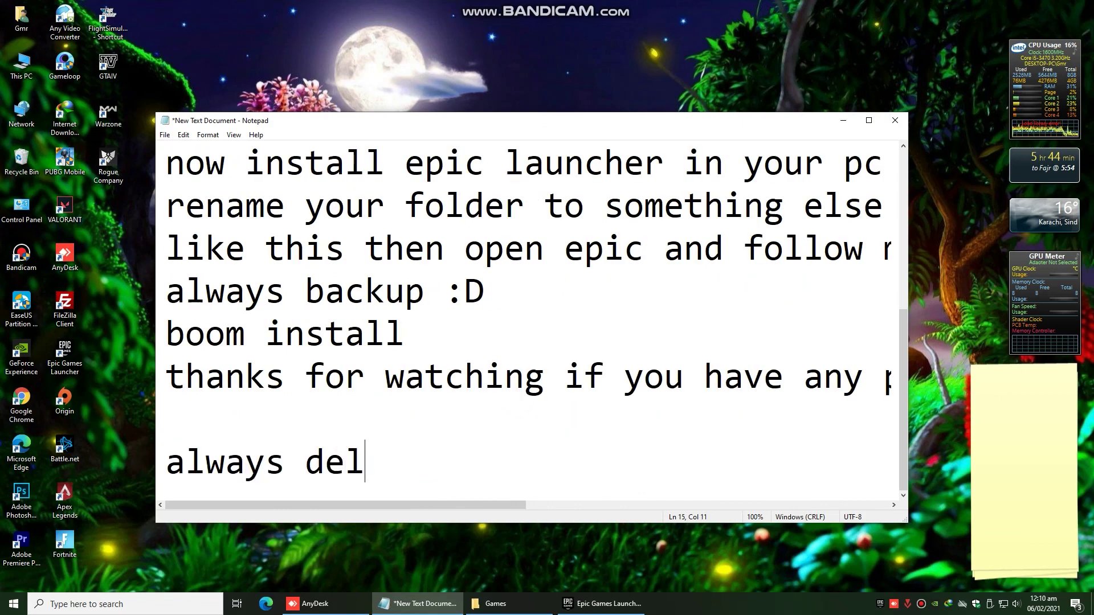
pyautogui.write('ete backup ')
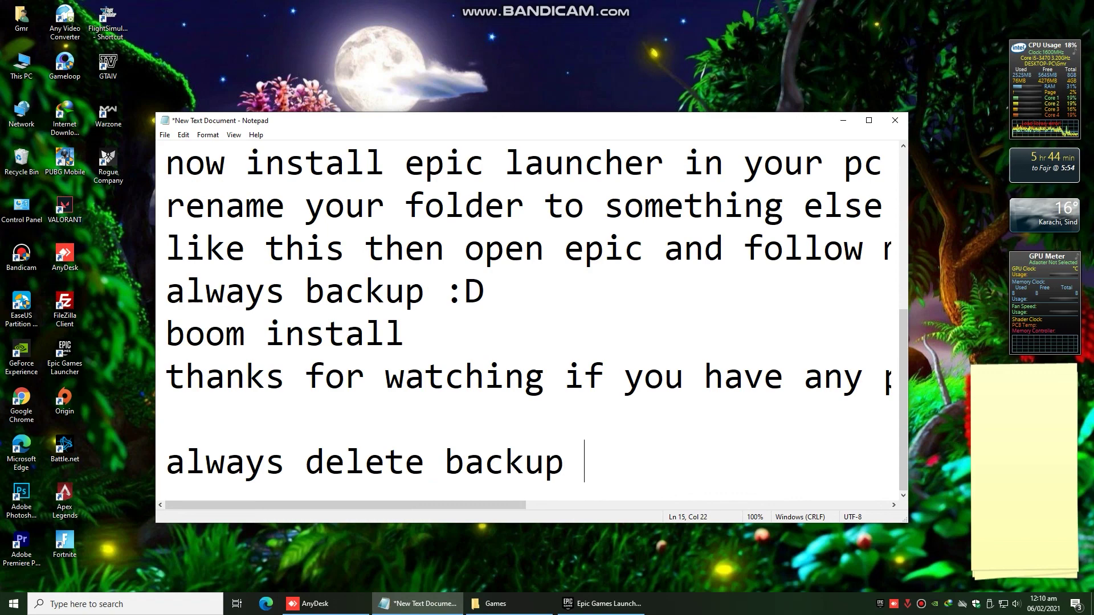
pyautogui.write('after')
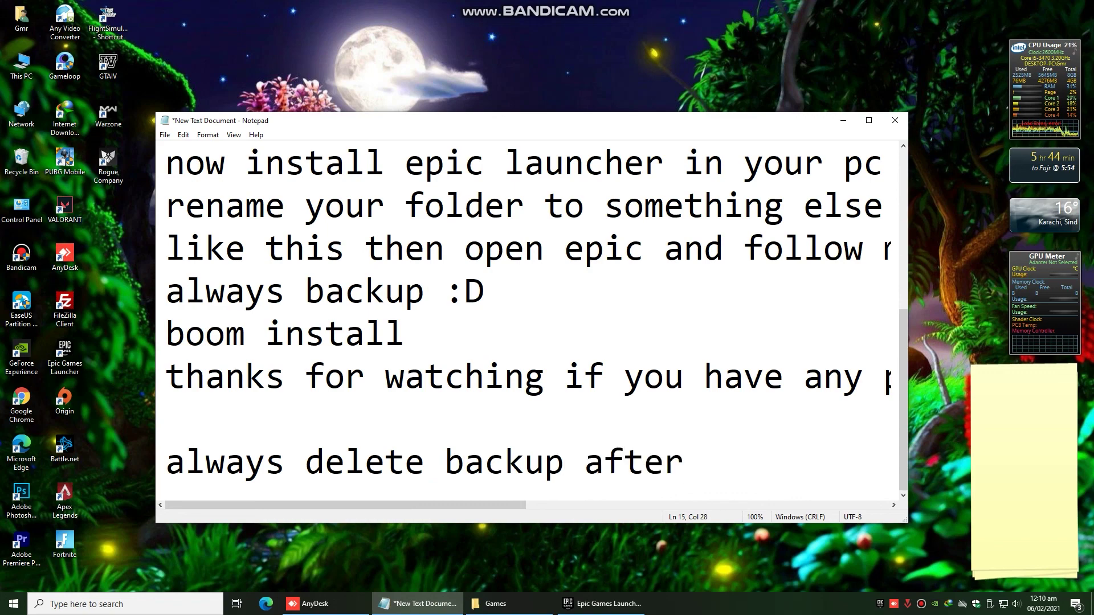
pyautogui.write(' work done')
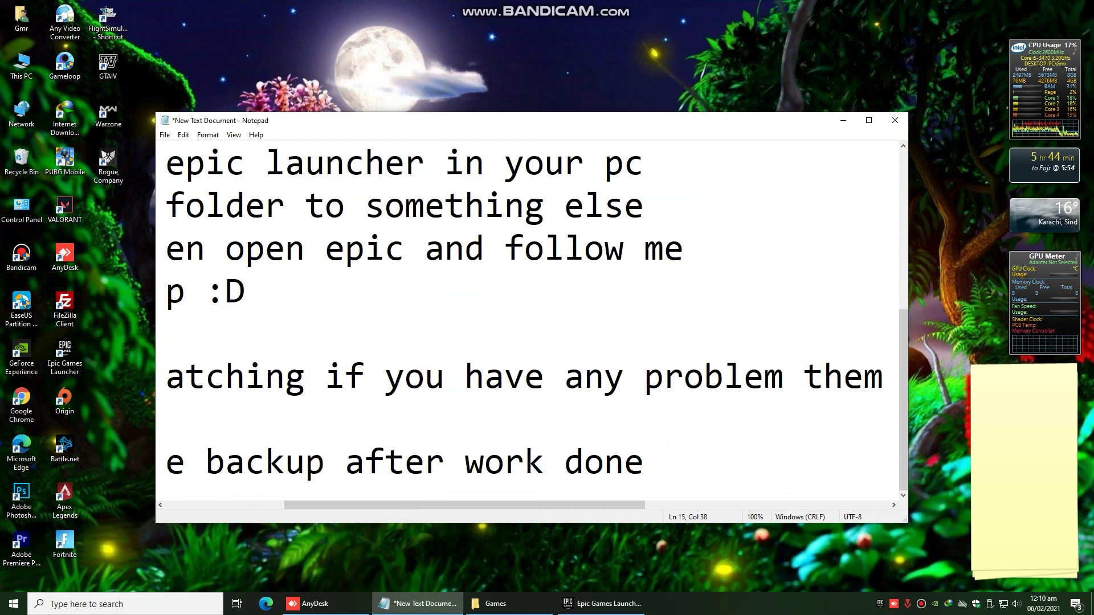
# Switch to File Explorer and delete the Backup folder from the Entertainment (E:) drive
pyautogui.click(496, 603)
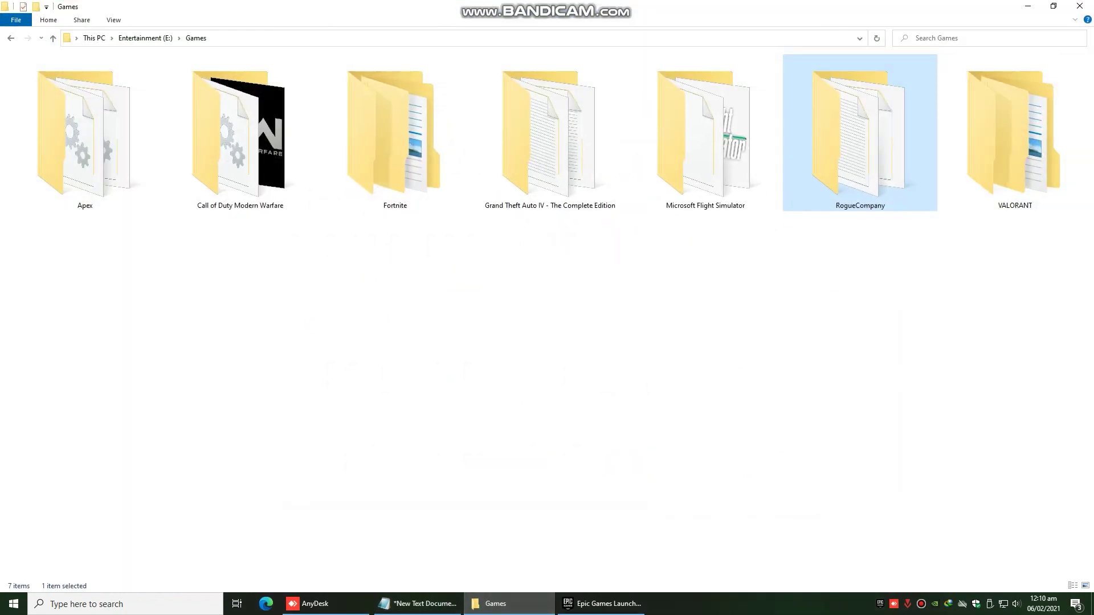
pyautogui.click(145, 37)
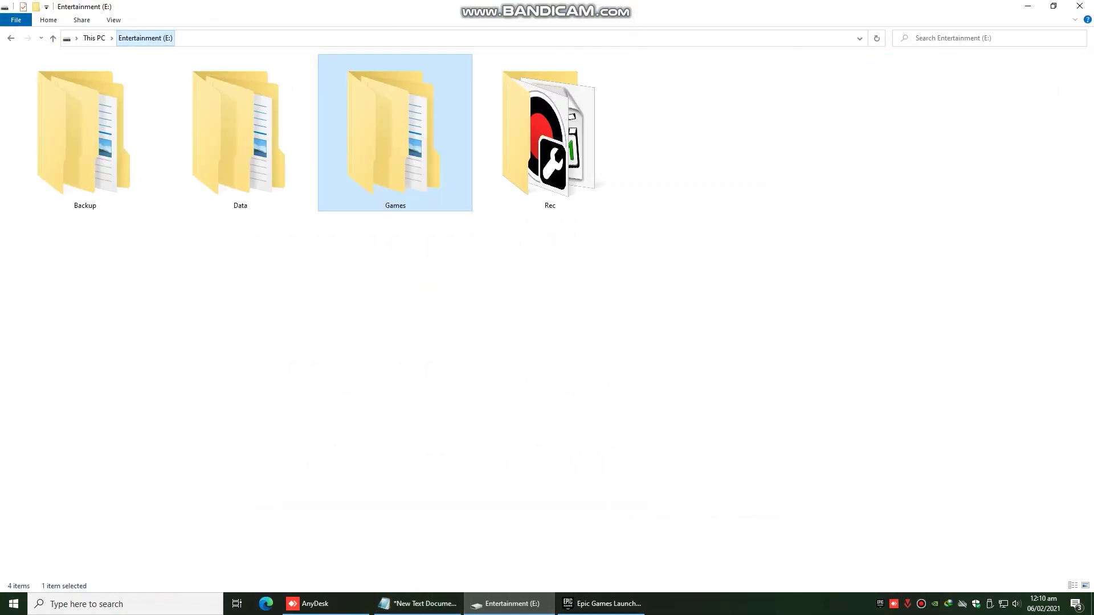
pyautogui.rightClick(93, 132)
pyautogui.click(122, 396)
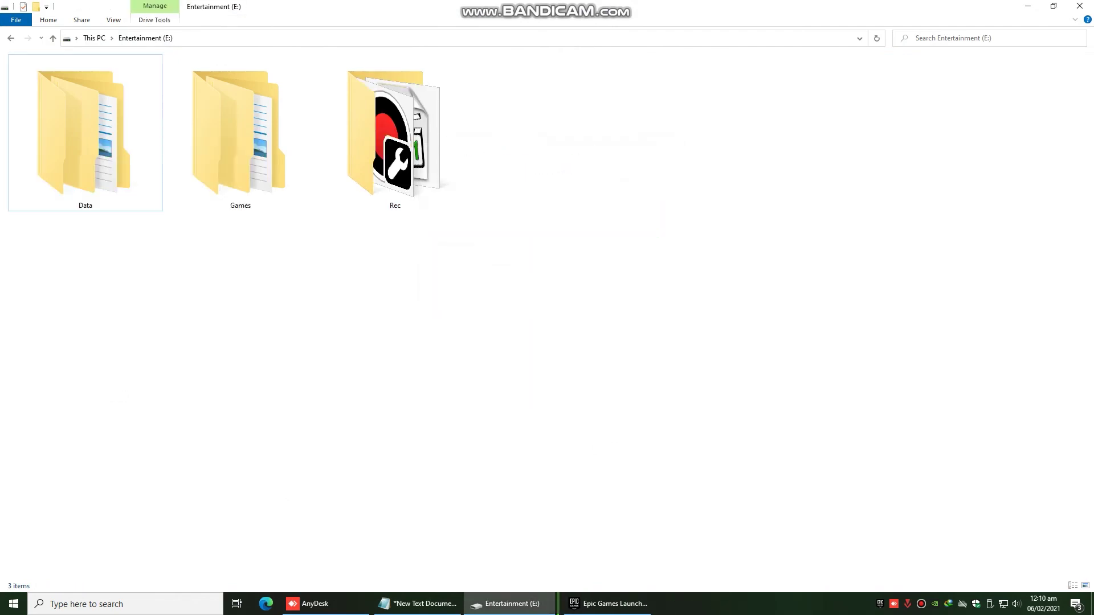
# Close File Explorer and finish the note's last line with ":D"
pyautogui.click(1080, 6)
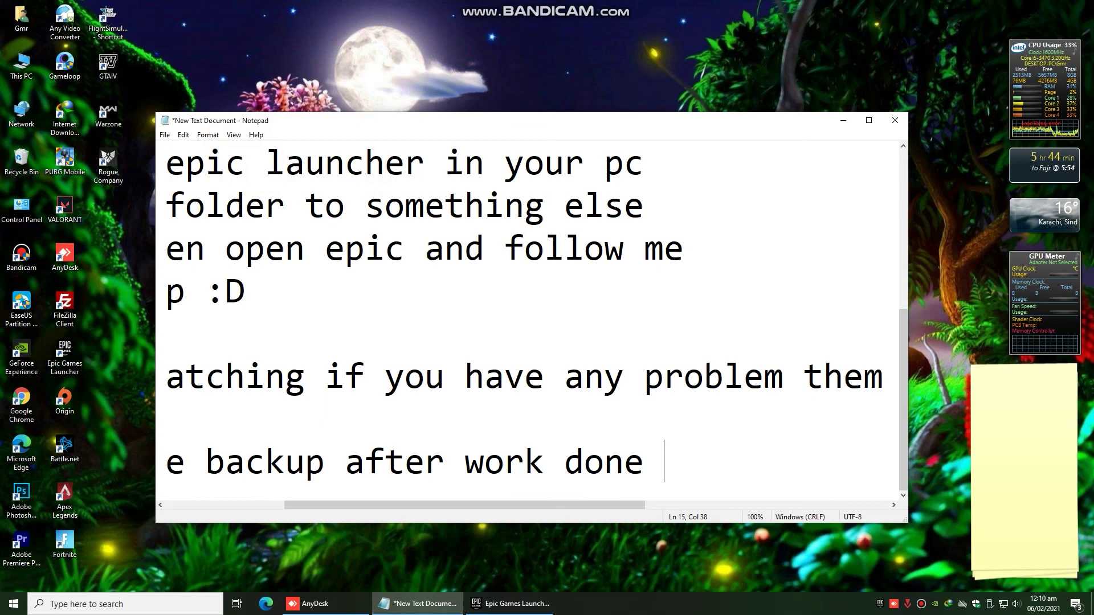
pyautogui.write('D')
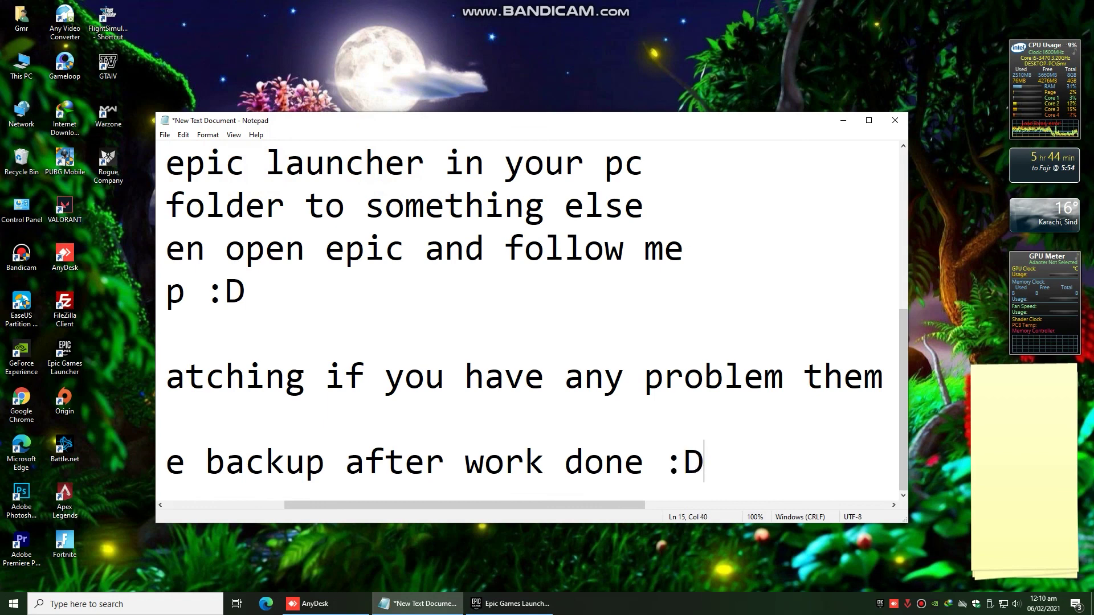